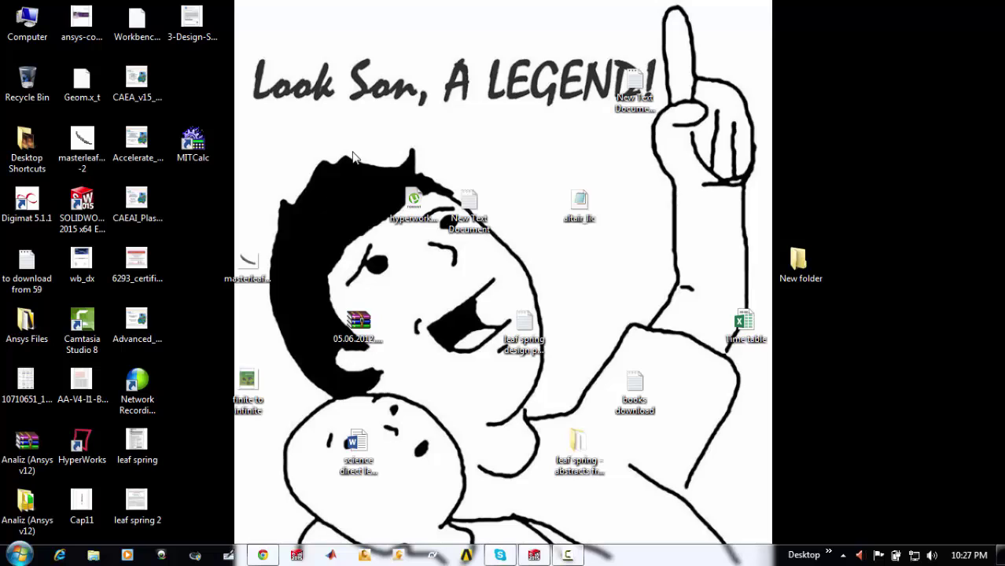
Launch SOLIDWORKS and create a new empty assembly, skipping component insertion
left_click(534, 556)
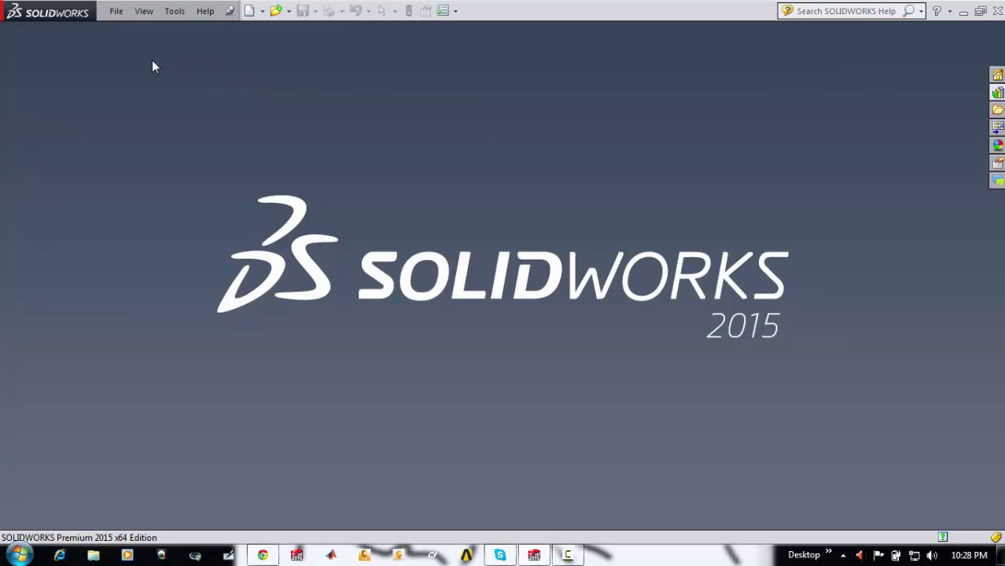
left_click(116, 13)
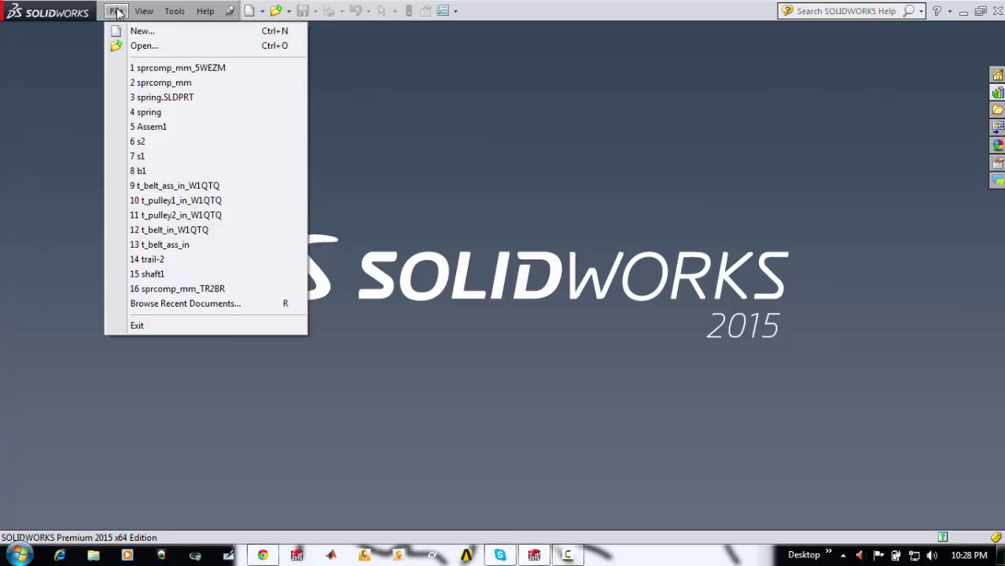
left_click(124, 30)
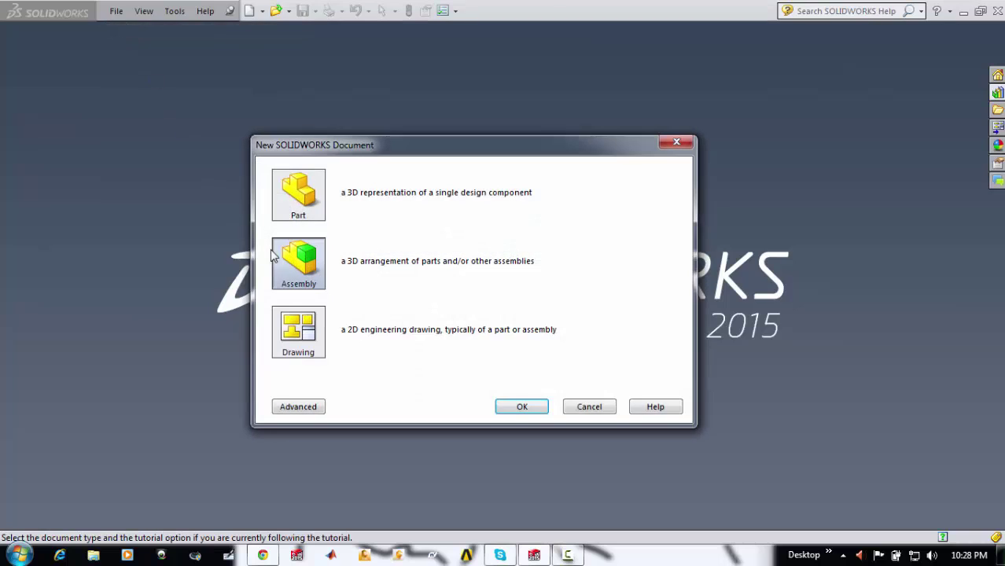
left_click(512, 409)
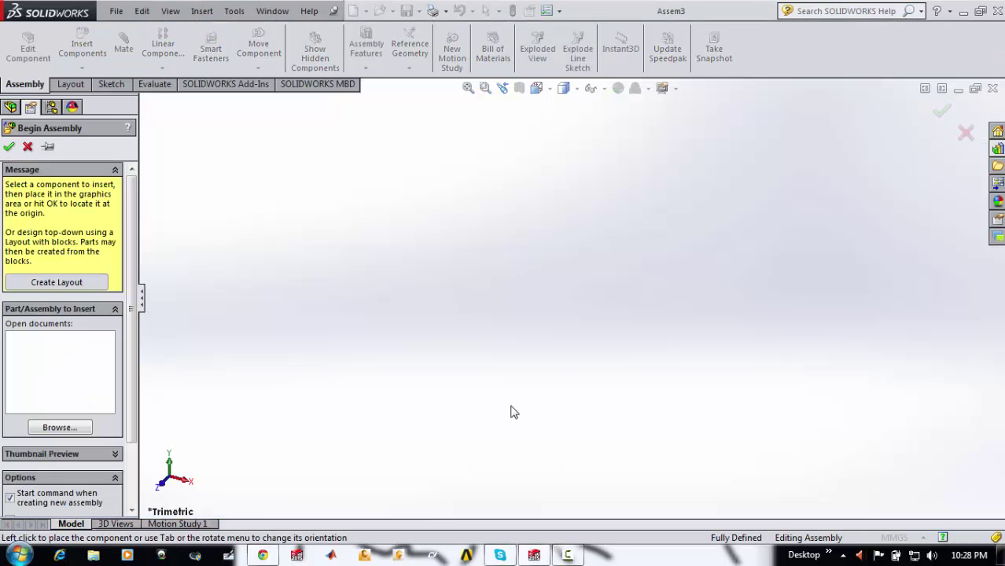
left_click(28, 146)
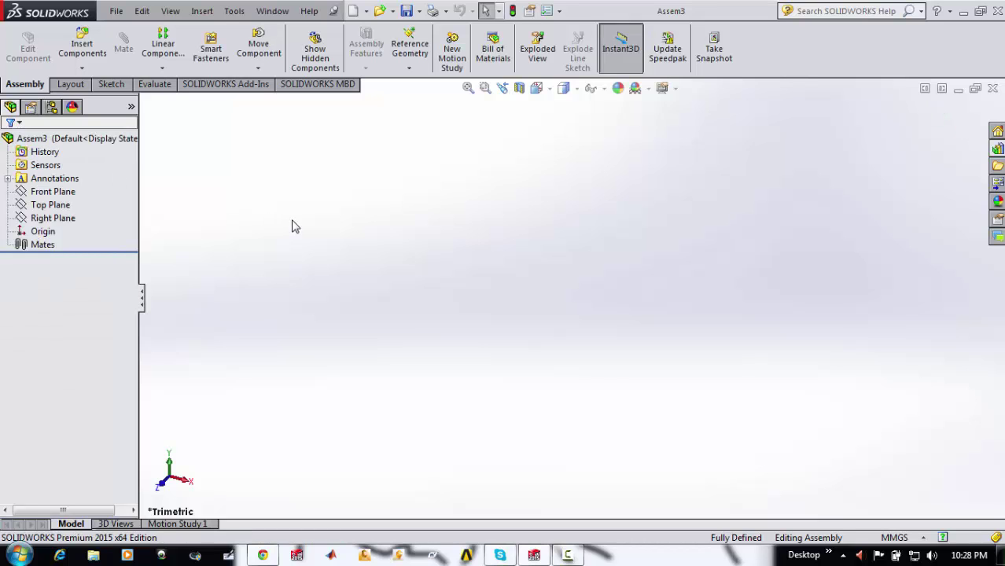
Save the new assembly as 'spring demo'
key("ctrl+s")
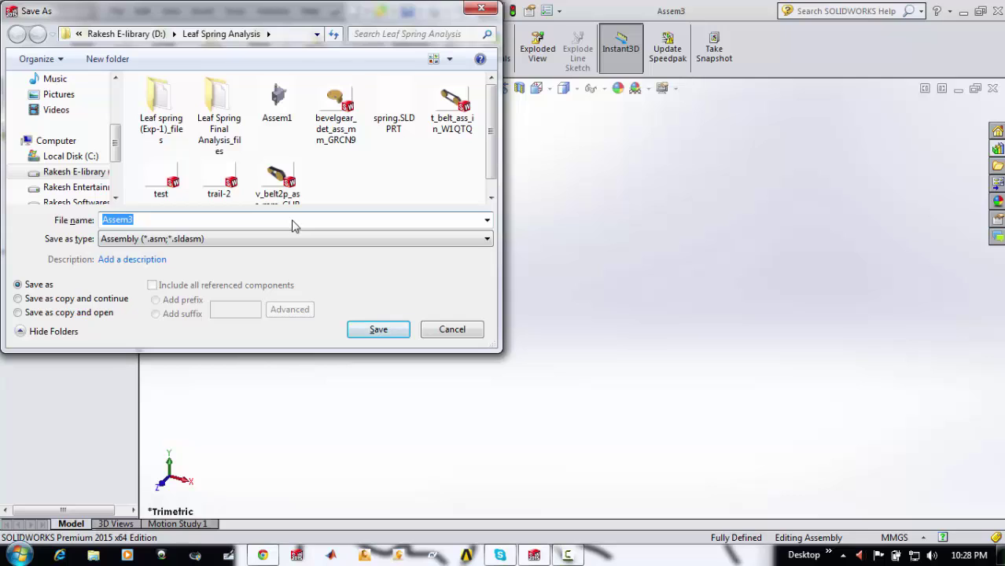
type("spring ")
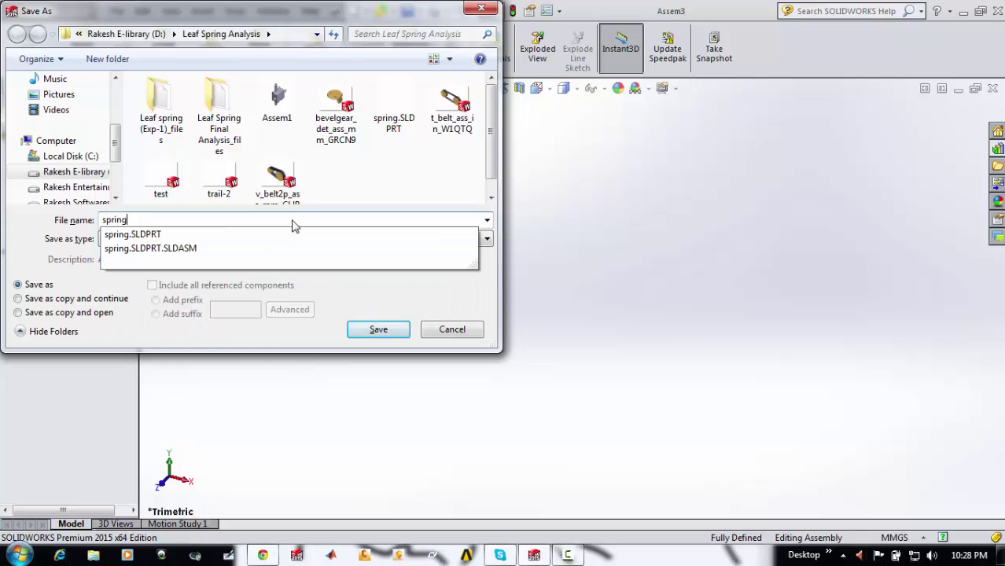
type("demo")
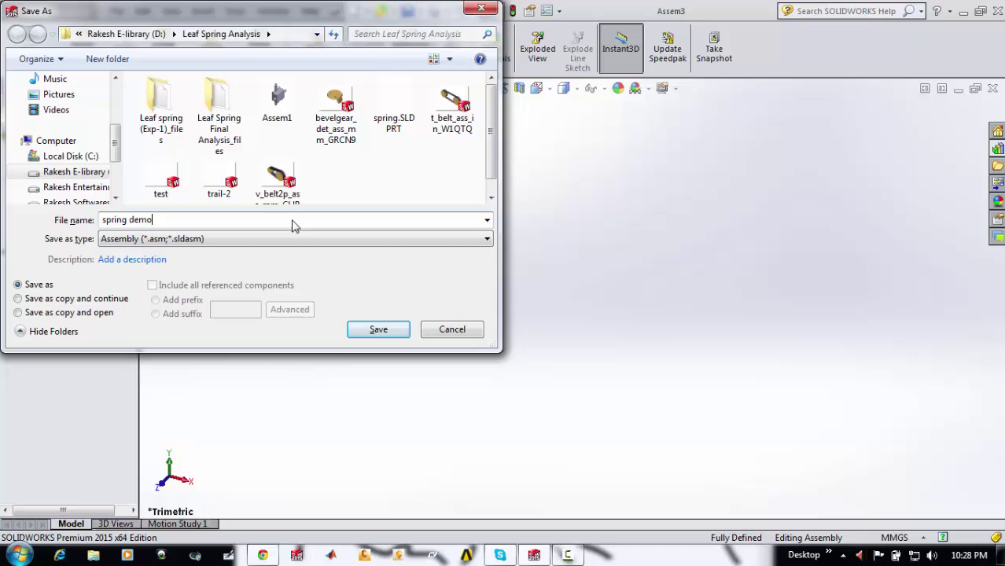
key("Return")
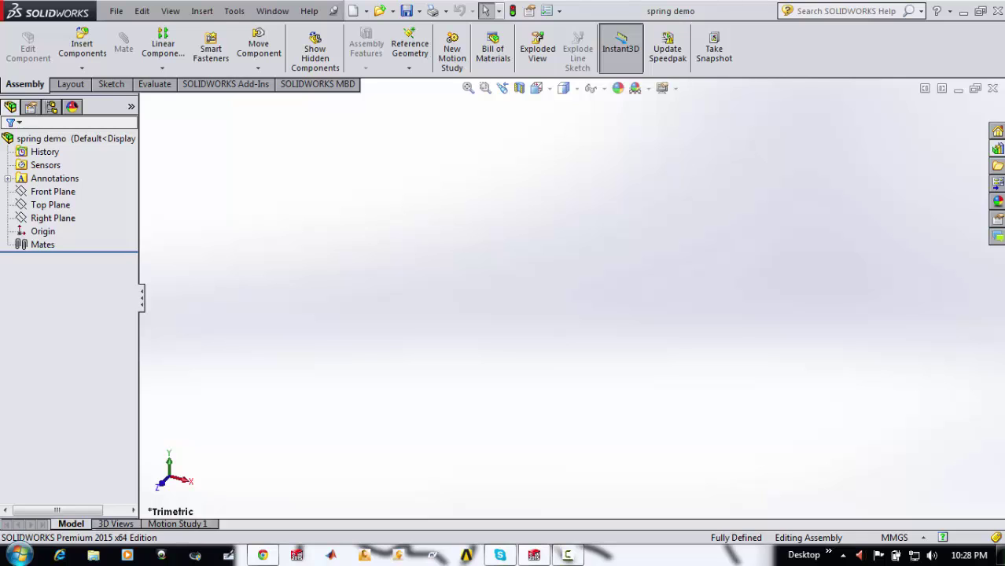
Minimize SOLIDWORKS and maximize the MITCalc_Run workbook window
left_click(964, 13)
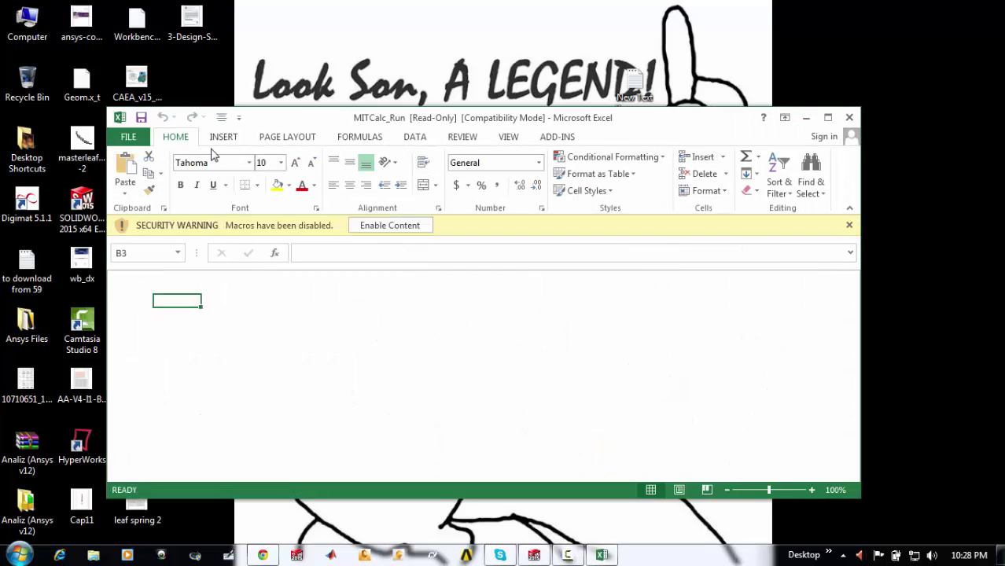
left_click(827, 117)
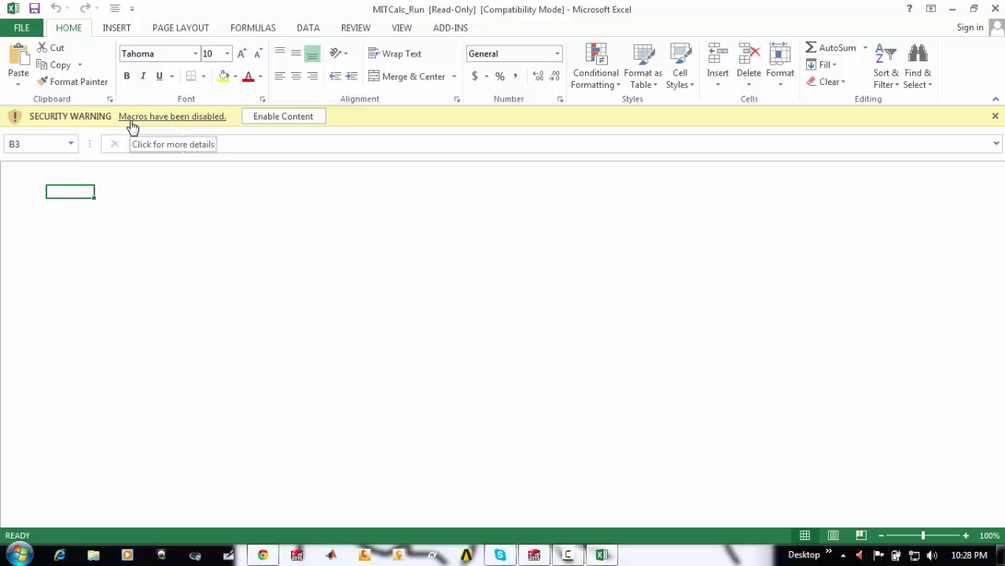
Enable the workbook macros and pick Springs > Compress Springs (Metric)
left_click(266, 117)
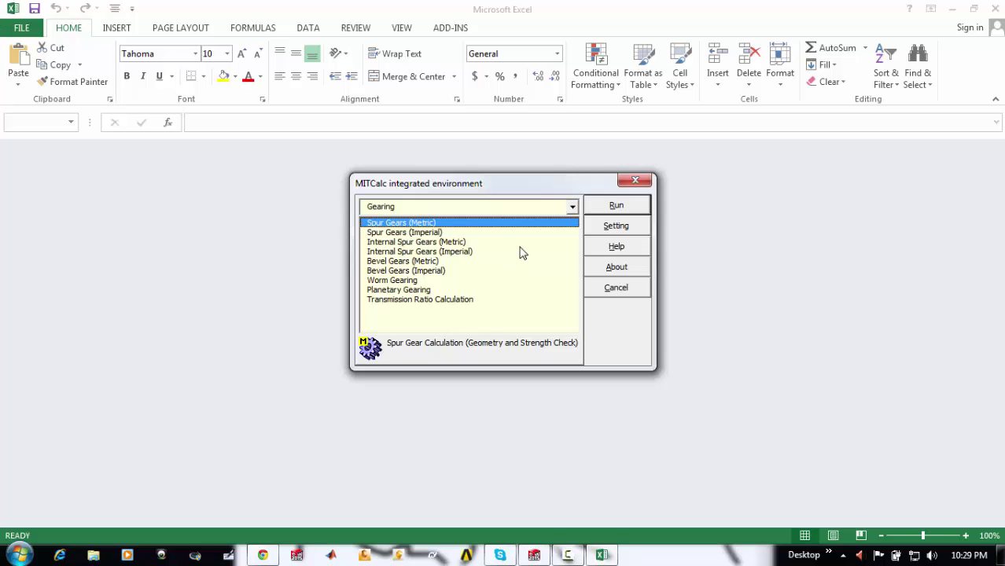
left_click(572, 208)
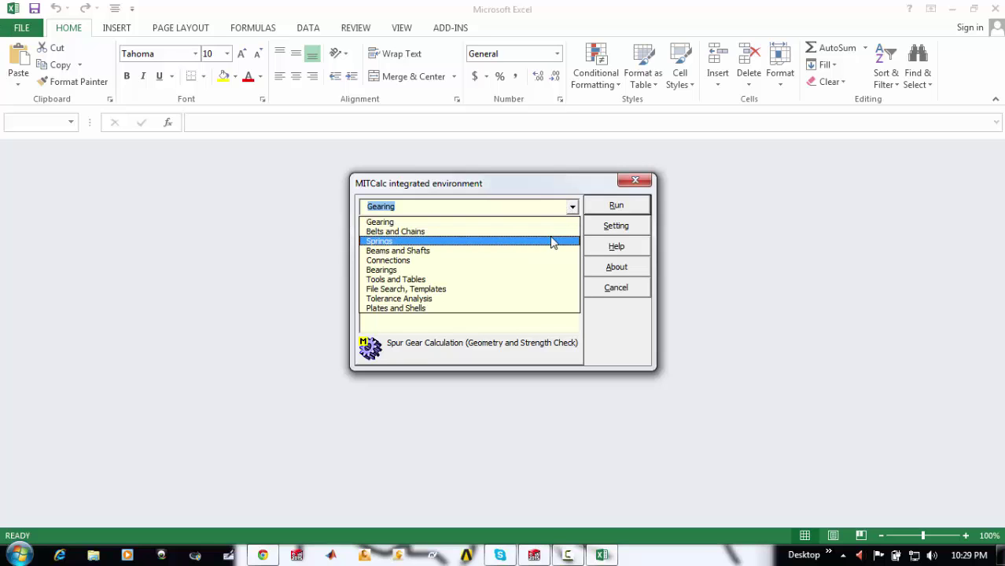
left_click(498, 240)
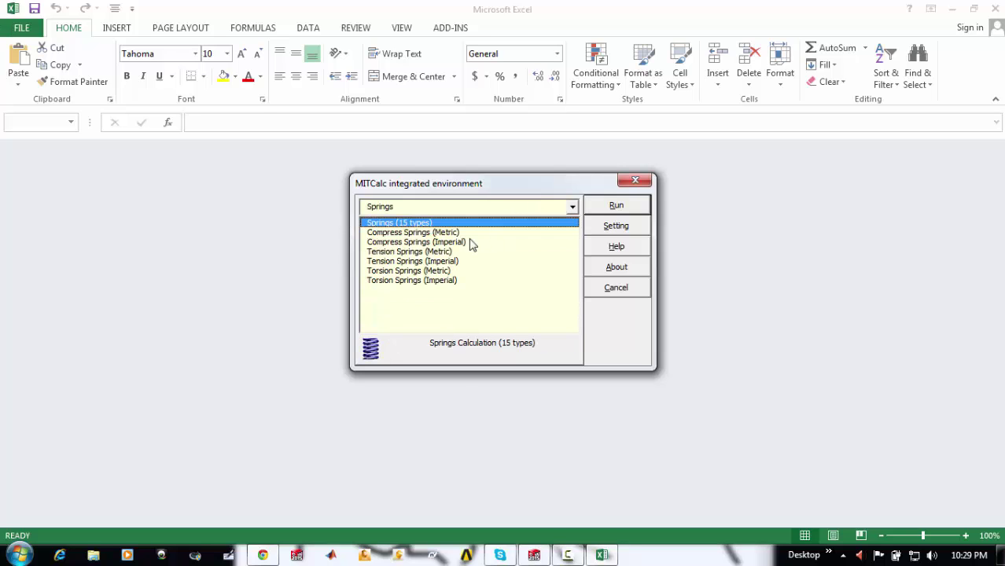
left_click(445, 234)
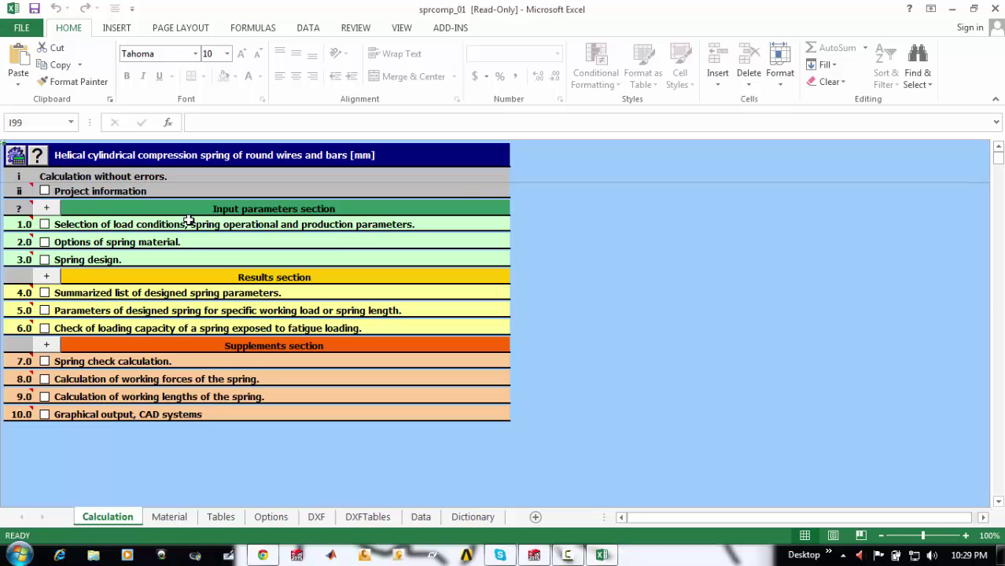
left_click(45, 224)
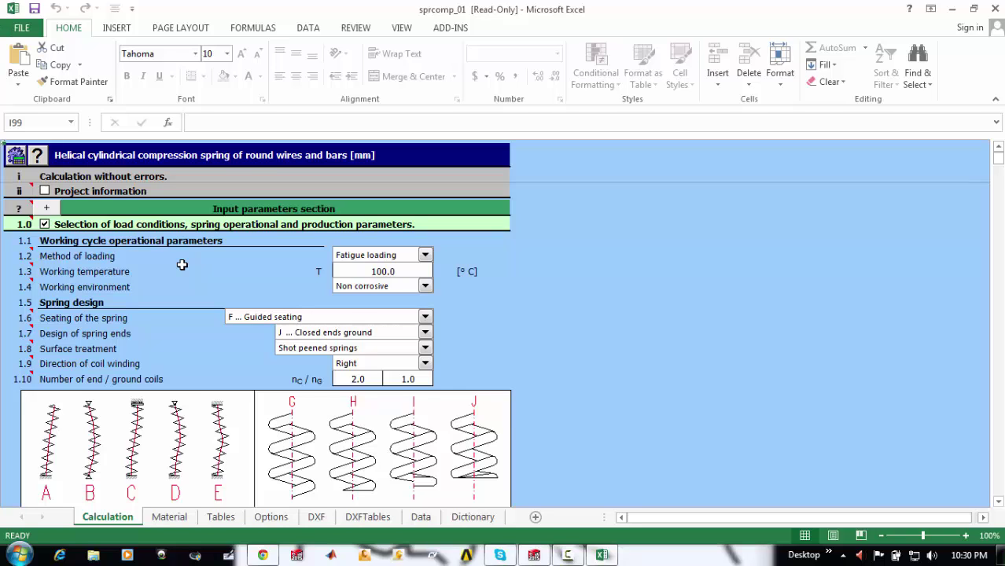
scroll(181, 265, "down", 1)
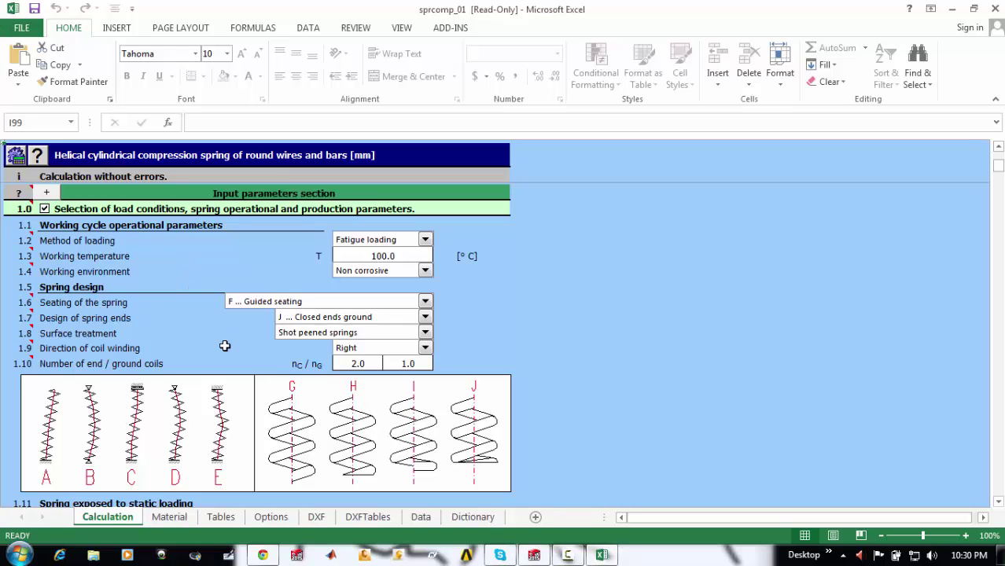
scroll(226, 350, "down", 3)
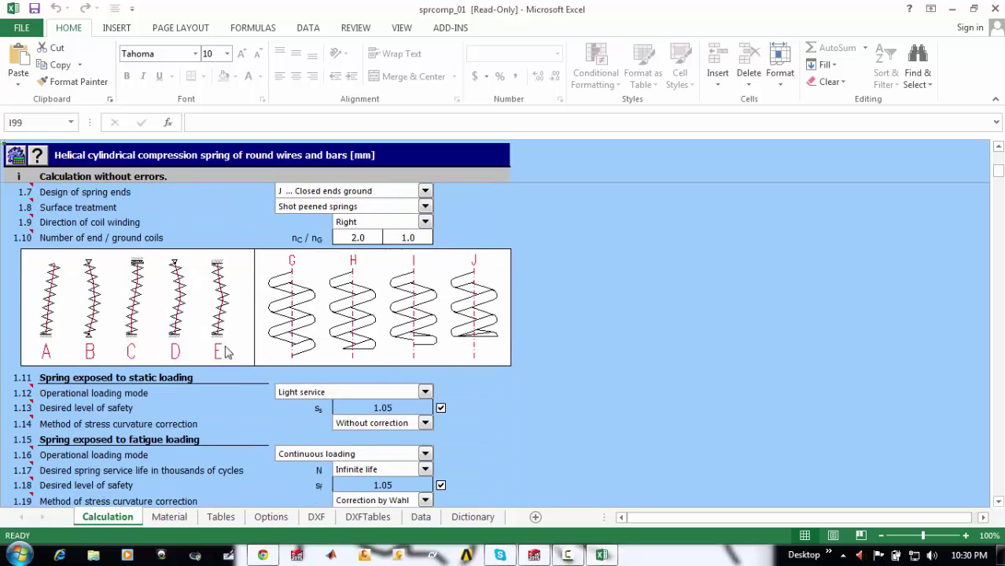
scroll(226, 352, "up", 2)
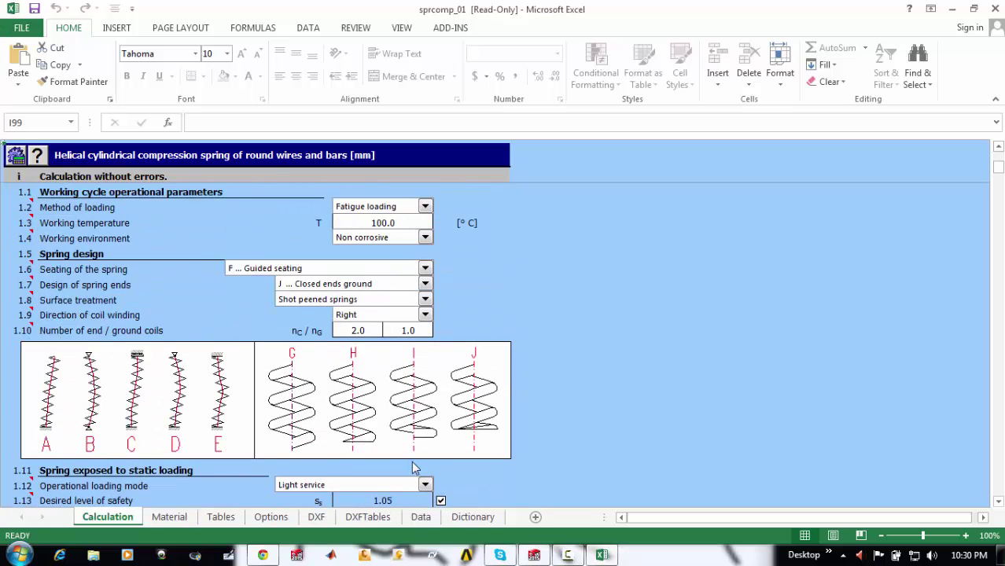
scroll(376, 311, "down", 5)
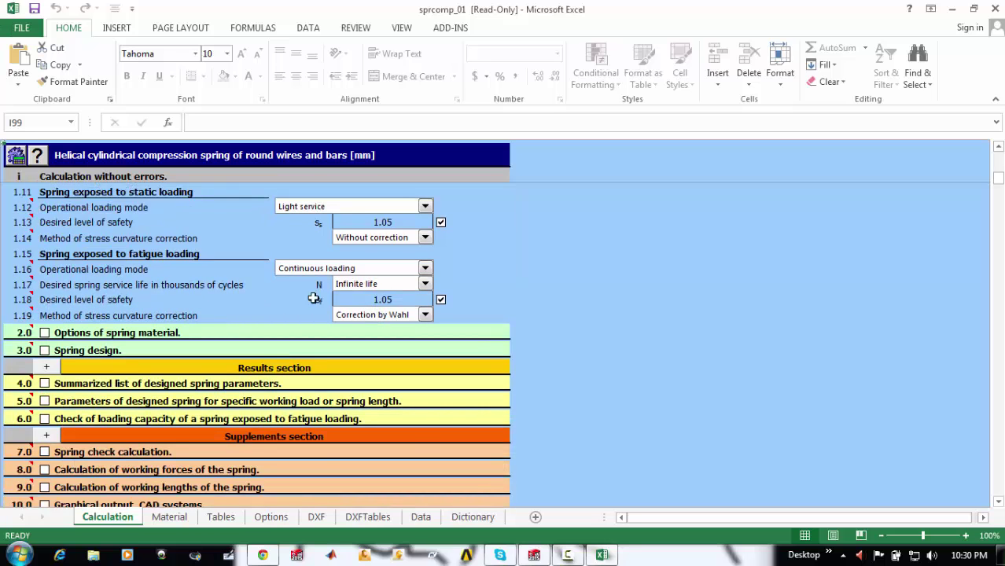
scroll(292, 297, "up", 5)
scroll(291, 299, "up", 1)
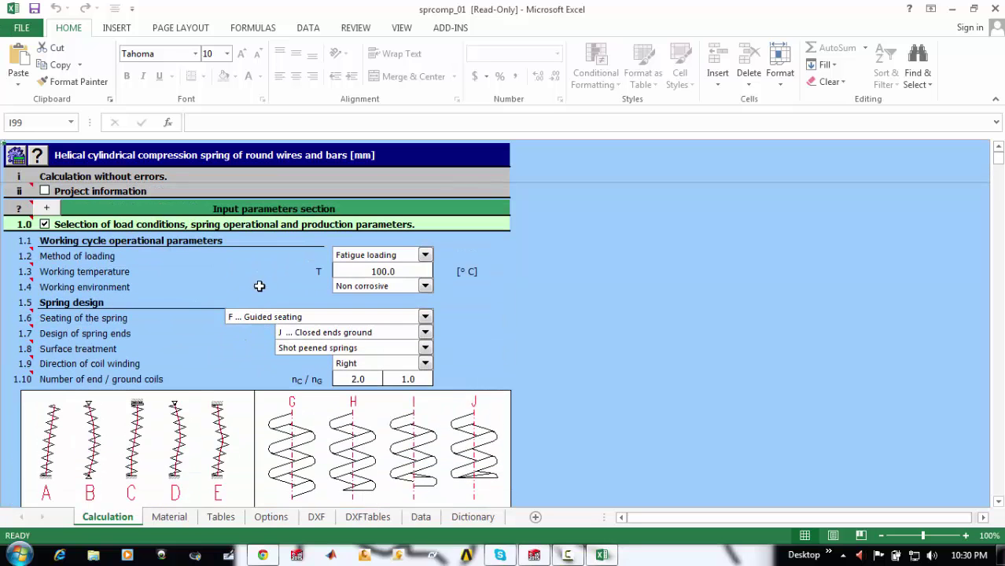
left_click(44, 224)
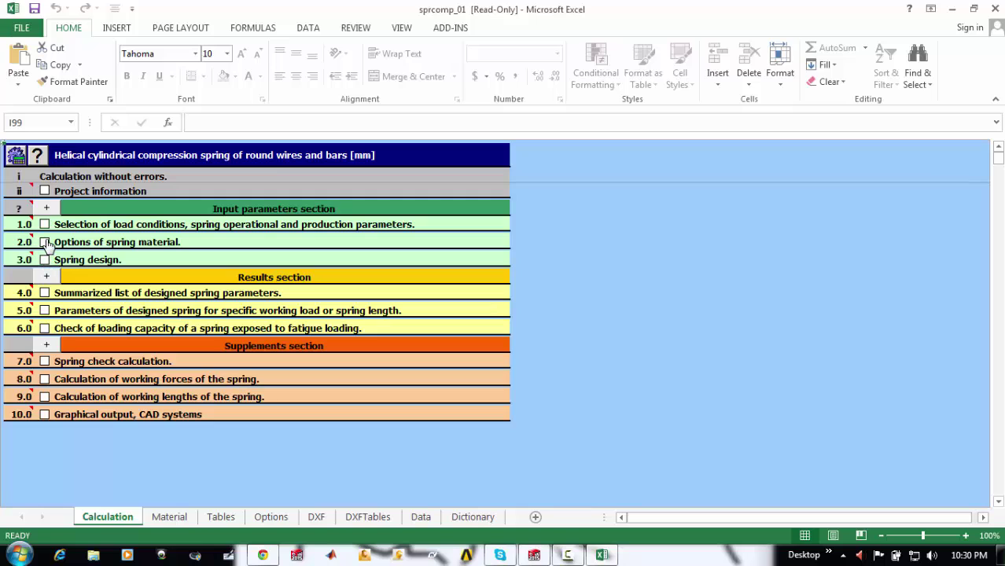
left_click(45, 243)
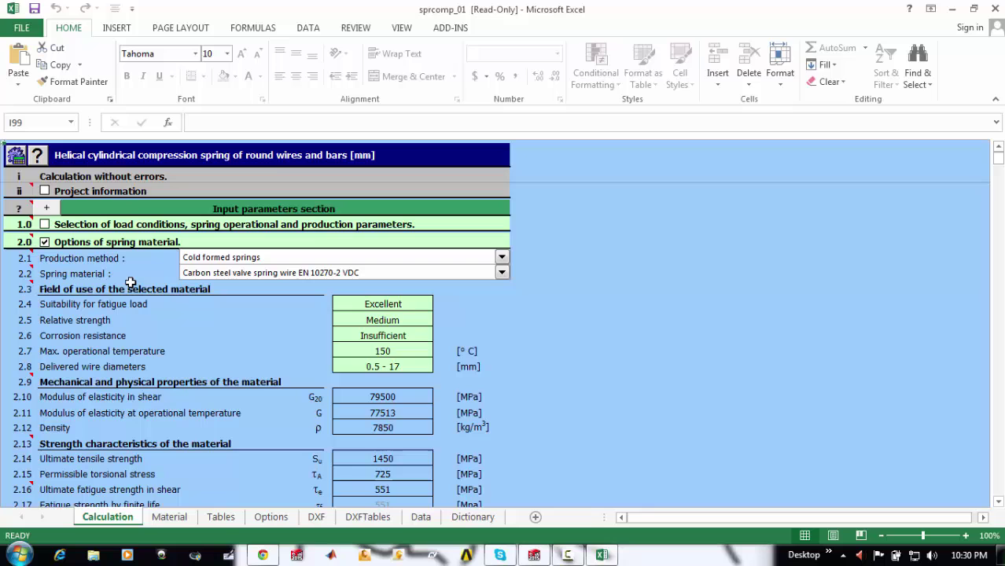
scroll(131, 282, "down", 3)
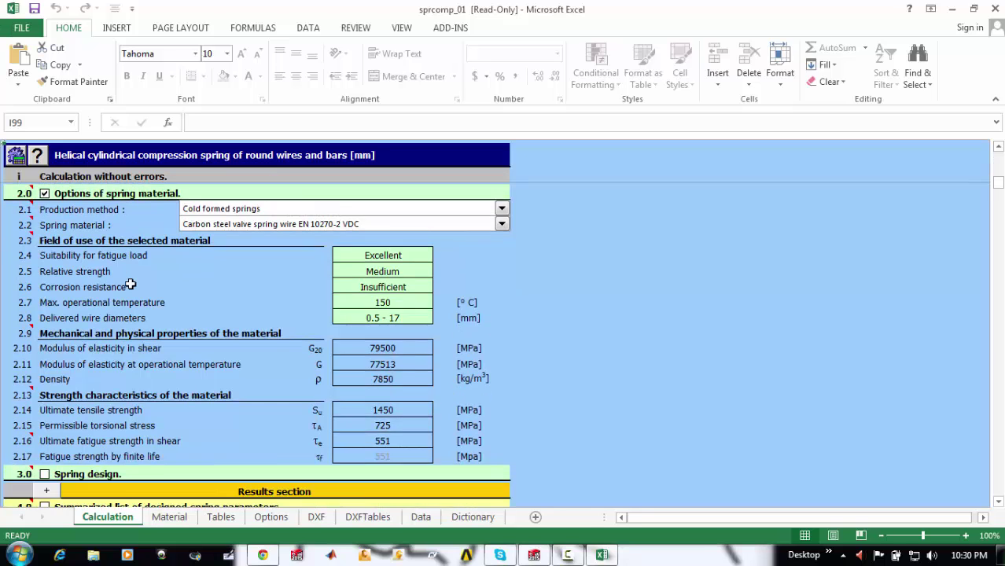
scroll(130, 284, "up", 2)
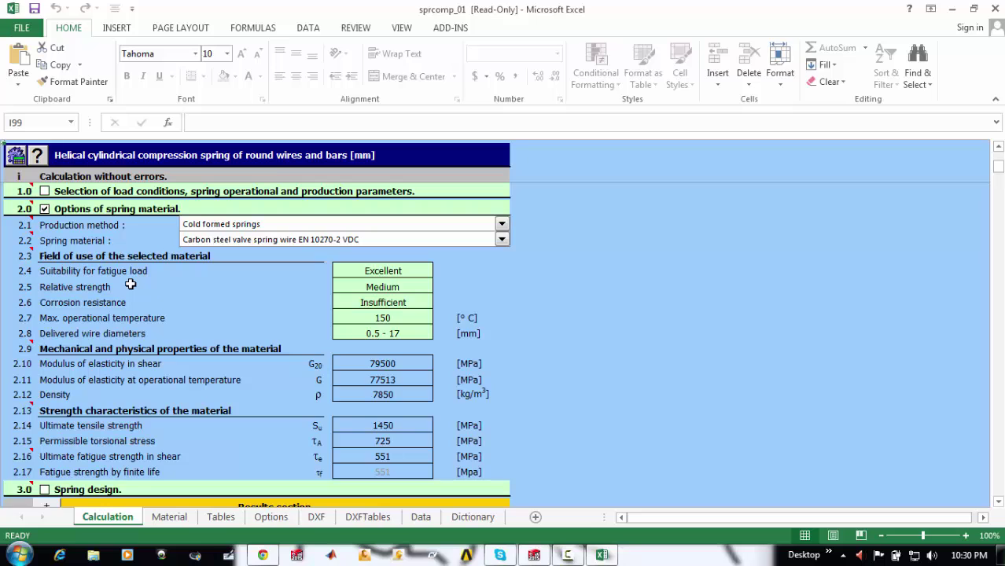
Collapse section 2.0 material options, then expand and re-collapse section 3.0 Spring design
left_click(44, 210)
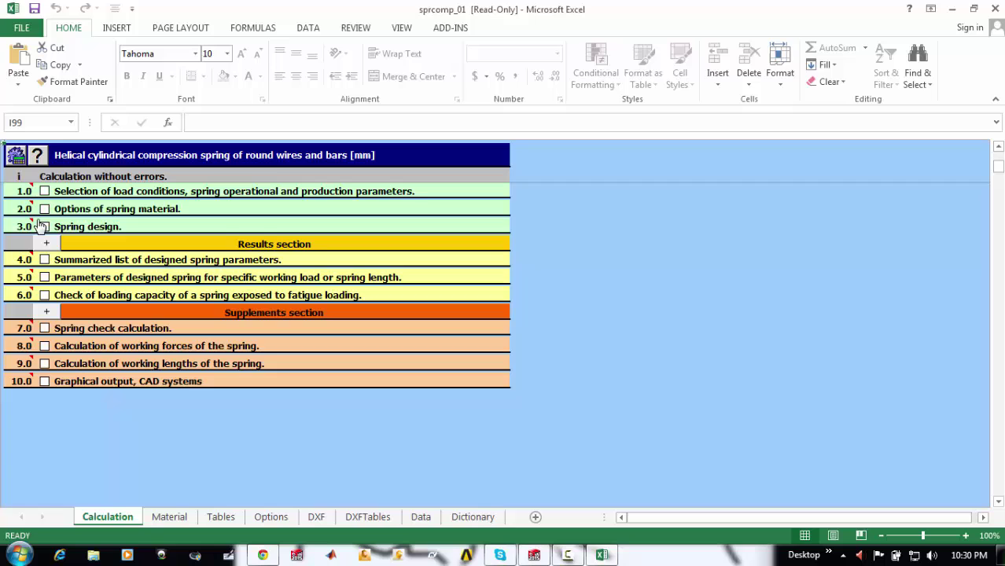
left_click(45, 227)
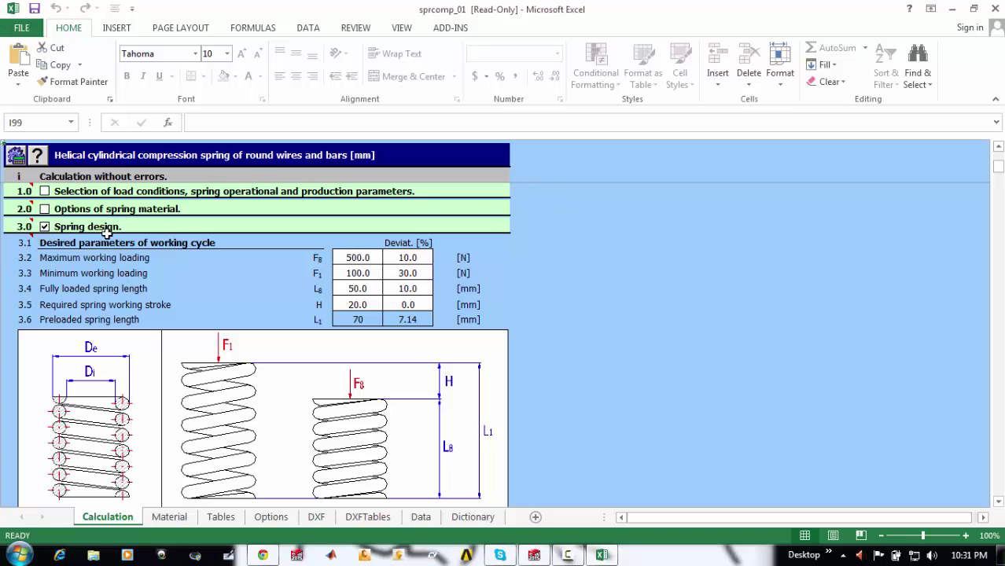
left_click(44, 227)
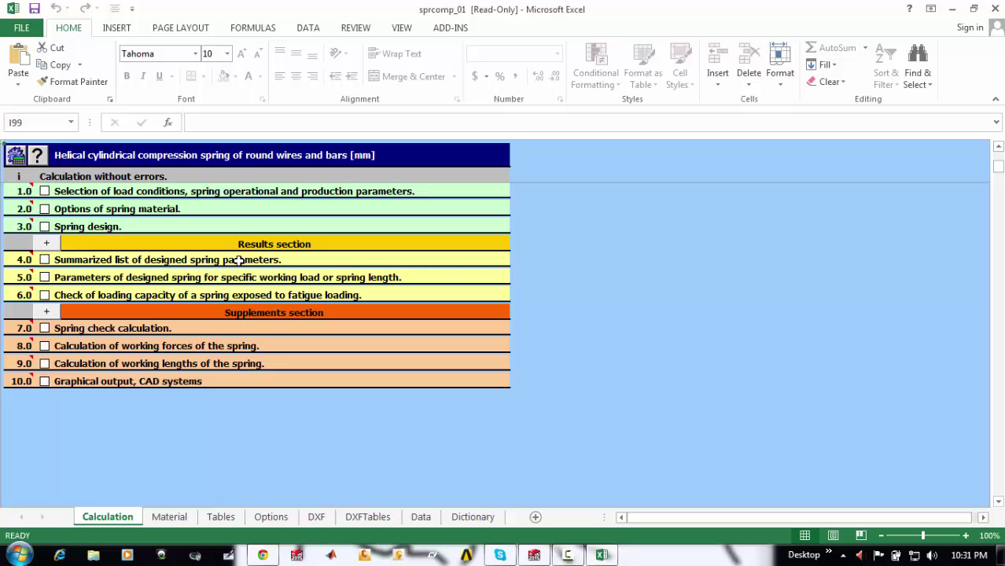
left_click(45, 259)
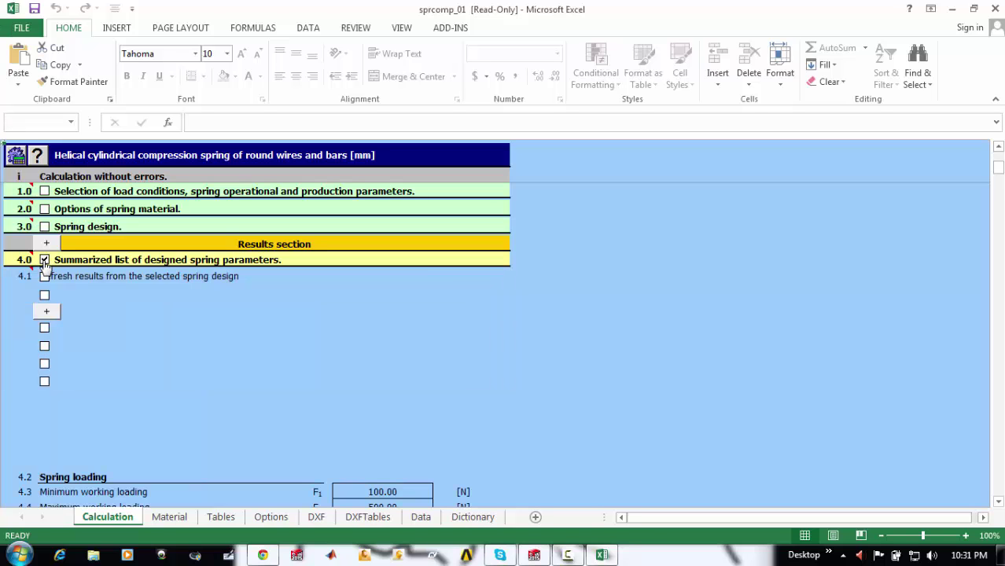
scroll(327, 325, "down", 3)
scroll(327, 325, "down", 5)
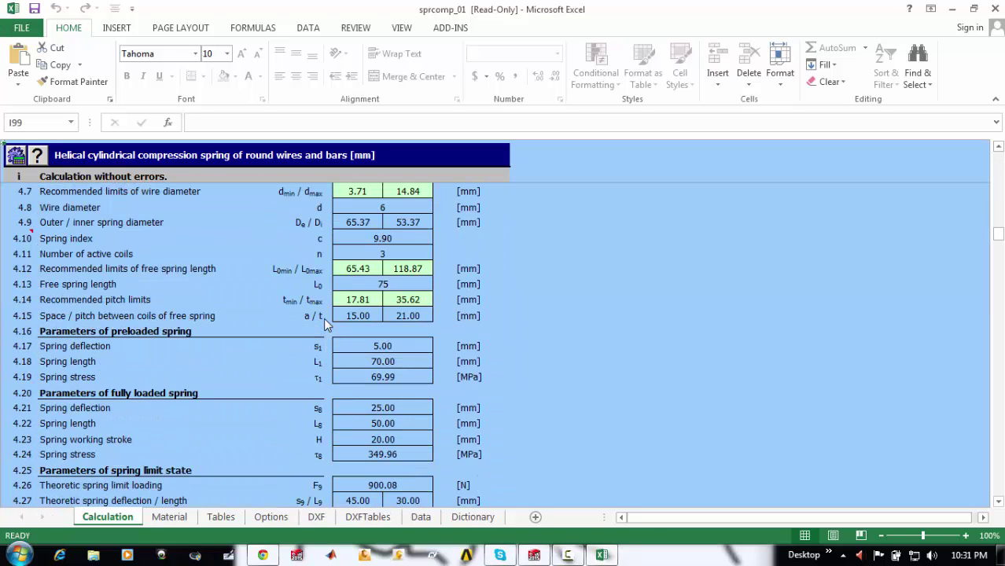
scroll(324, 319, "down", 3)
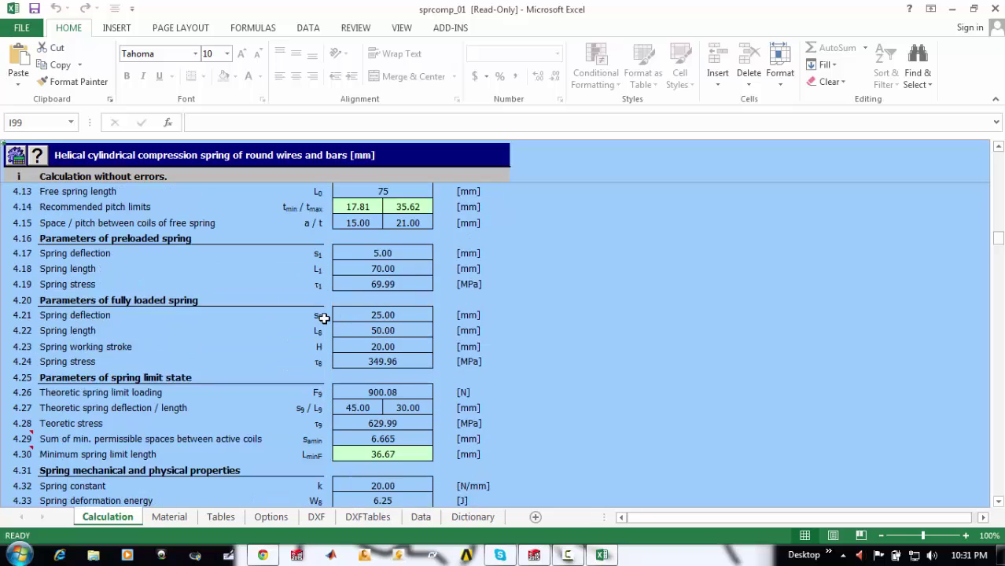
scroll(324, 318, "down", 3)
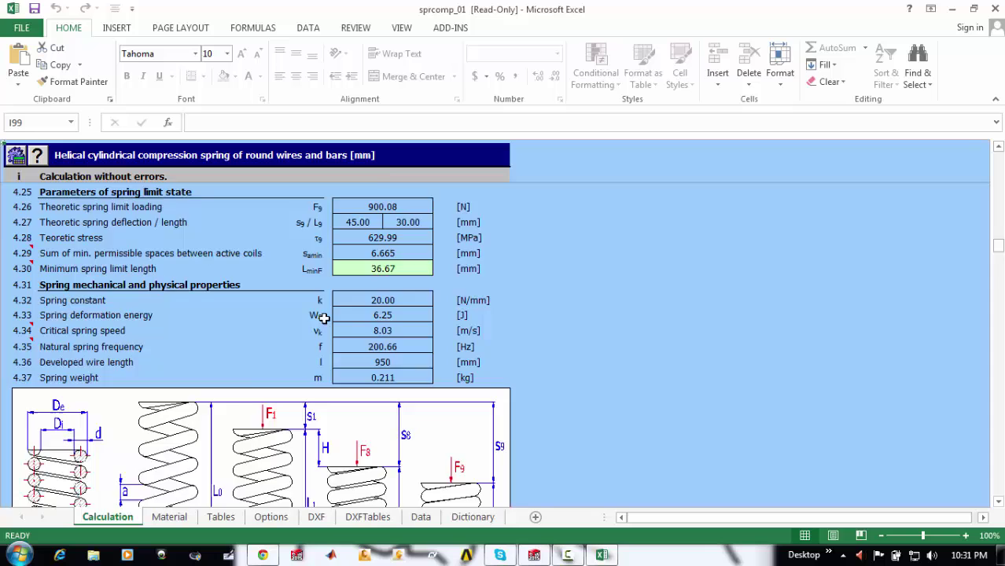
scroll(324, 318, "down", 4)
scroll(326, 319, "up", 1)
scroll(93, 245, "up", 4)
scroll(92, 245, "up", 8)
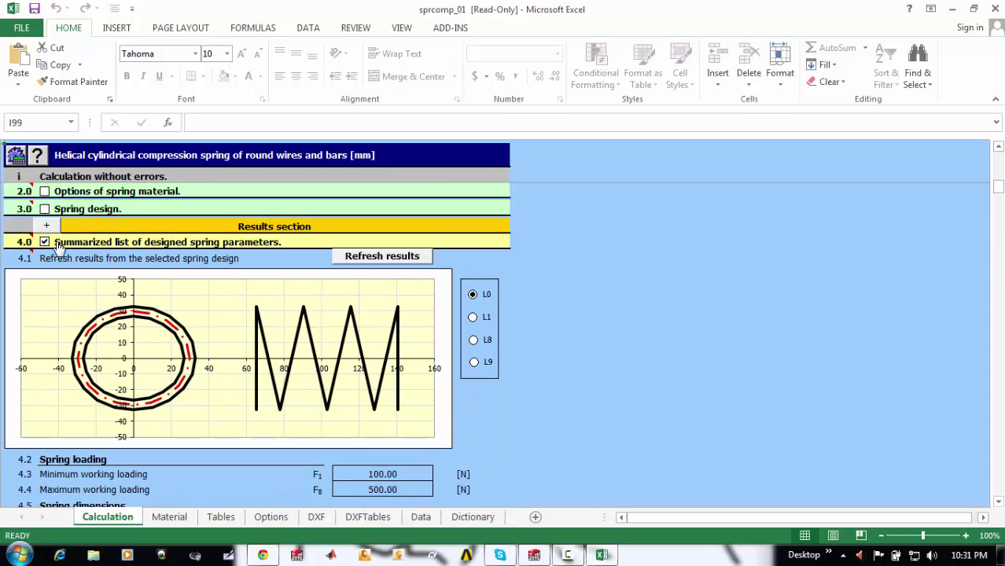
left_click(45, 242)
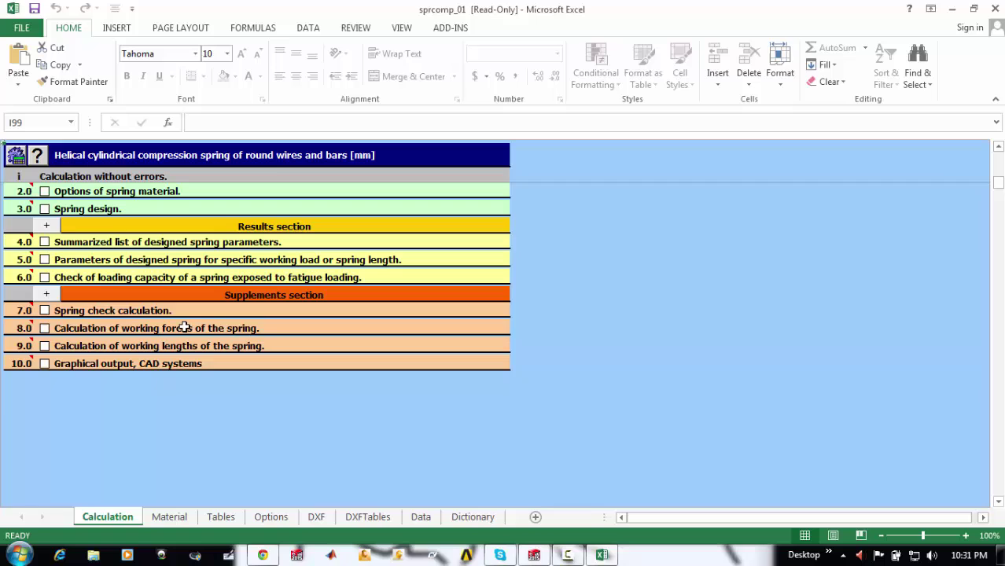
Expand section 10.0 Graphical output, CAD systems, leaving 2D drawing output as DXF File
left_click(45, 365)
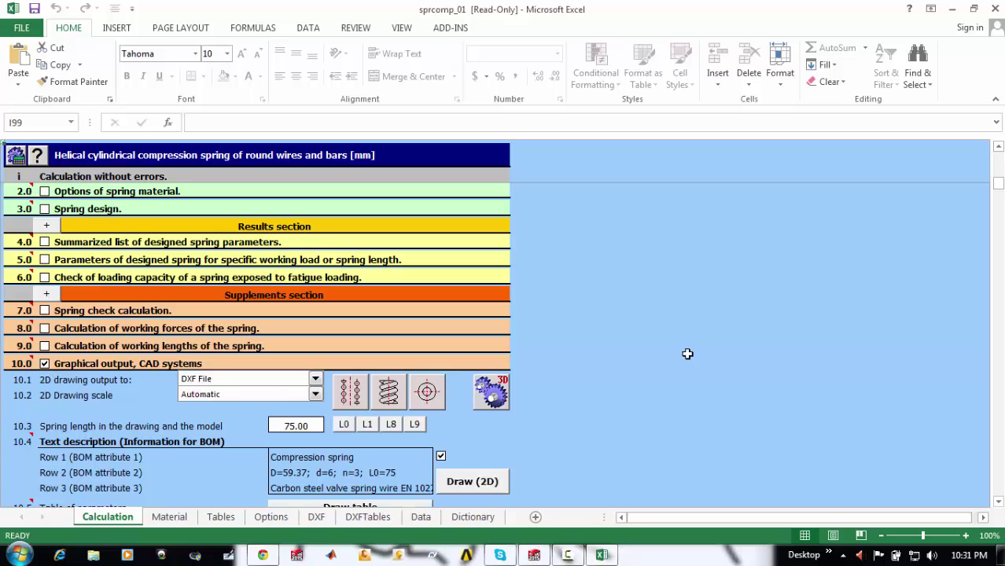
scroll(687, 353, "down", 2)
scroll(687, 353, "down", 2)
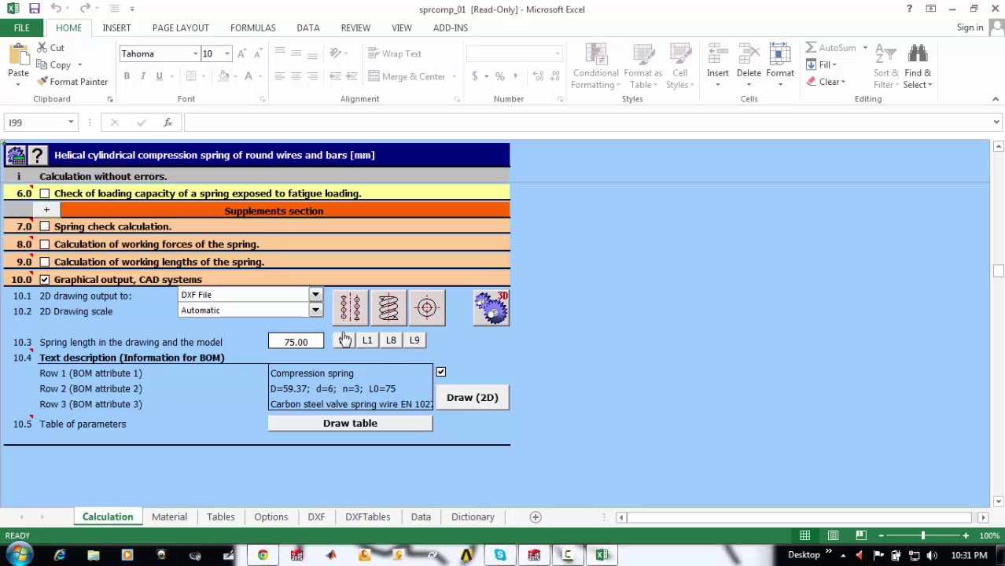
left_click(316, 296)
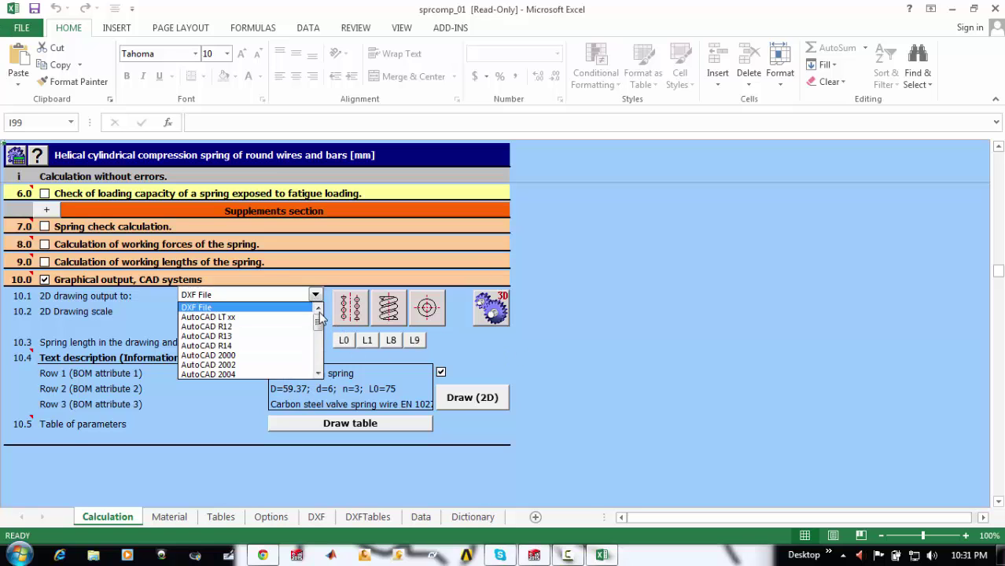
mouse_move(318, 325)
left_mouse_down()
mouse_move(320, 375)
mouse_move(318, 310)
left_mouse_up()
left_click(144, 299)
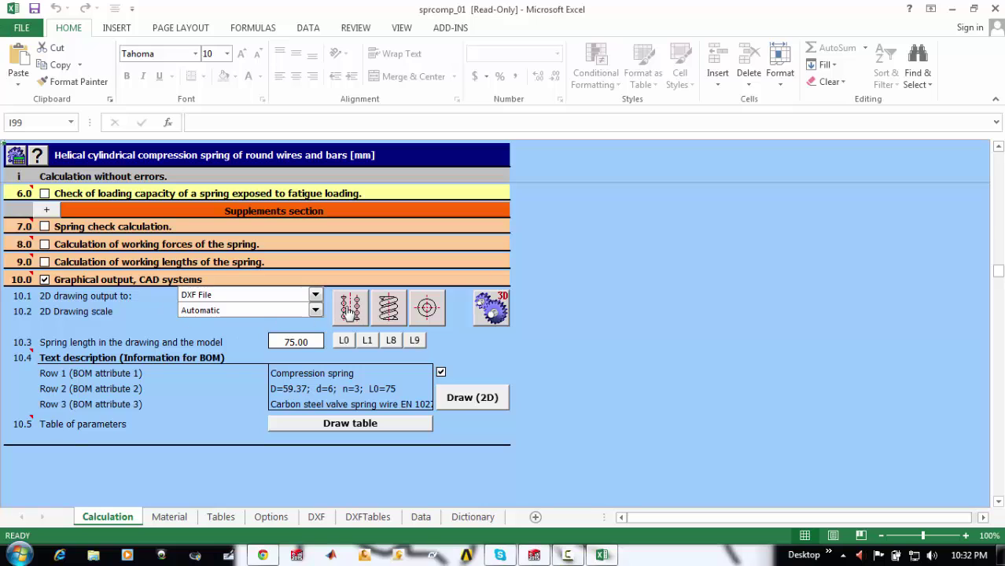
Save the spring's Draw (2D) output as DXF file 'spring' in Documents
left_click(481, 399)
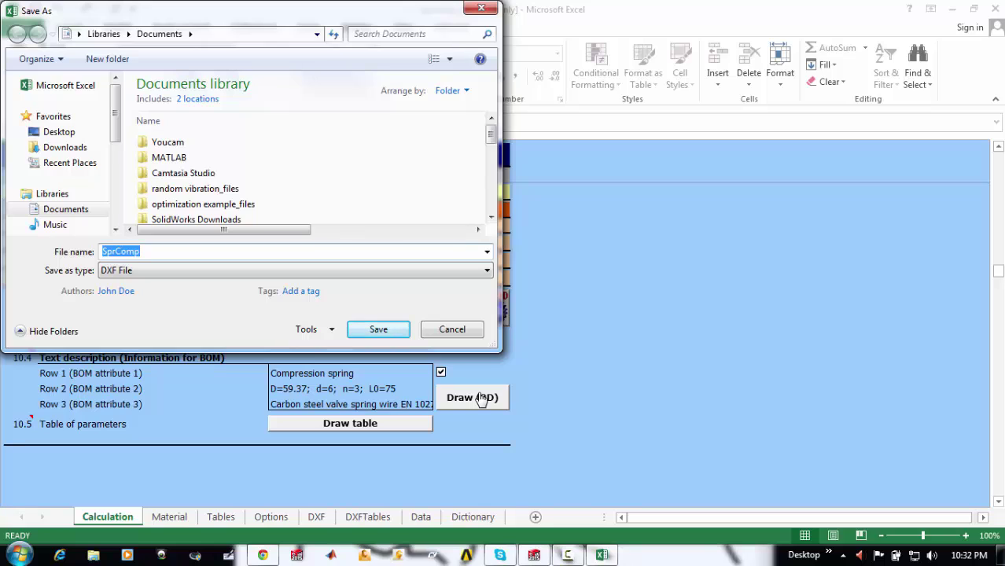
type("spri")
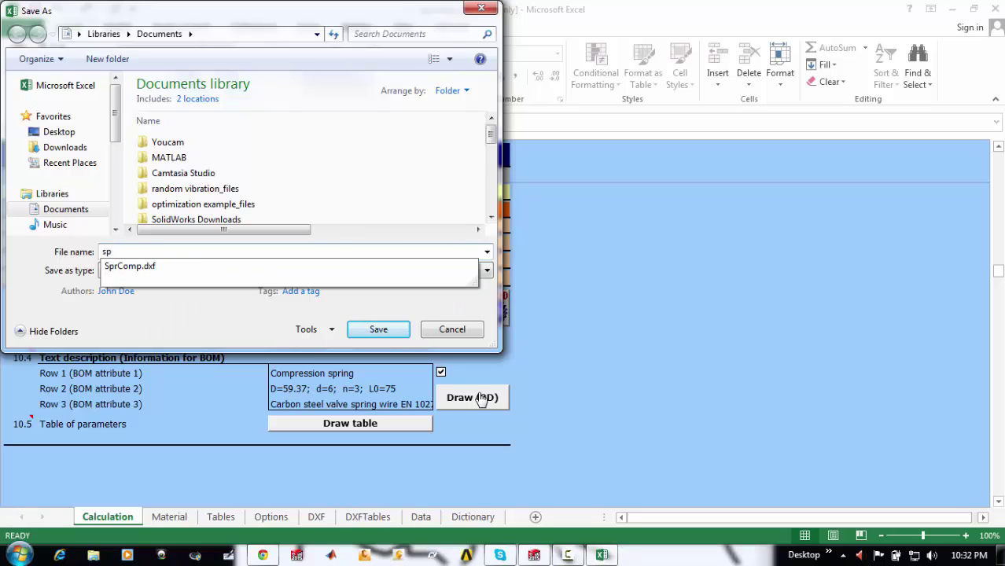
key("BackSpace")
key("BackSpace")
type("ring")
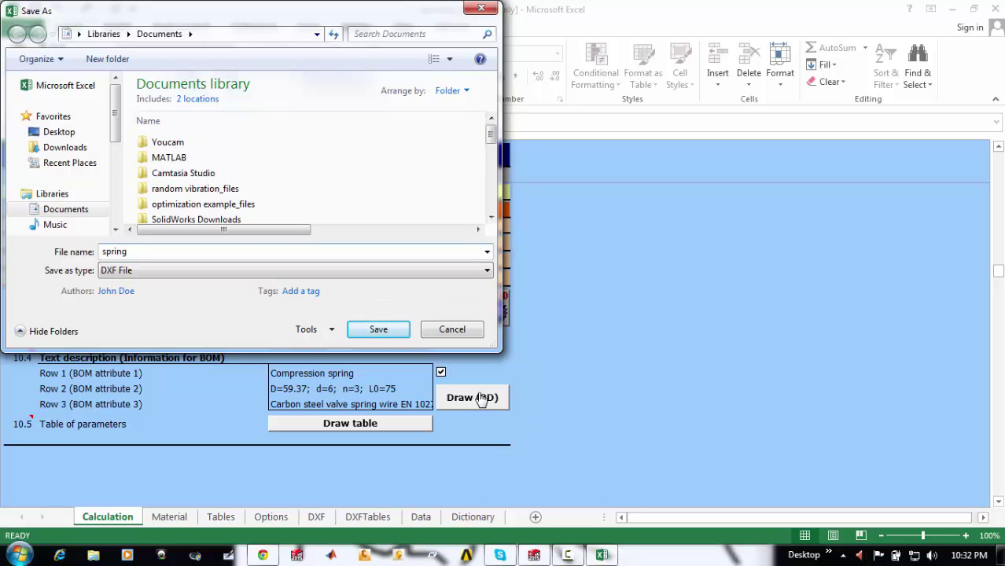
key("Return")
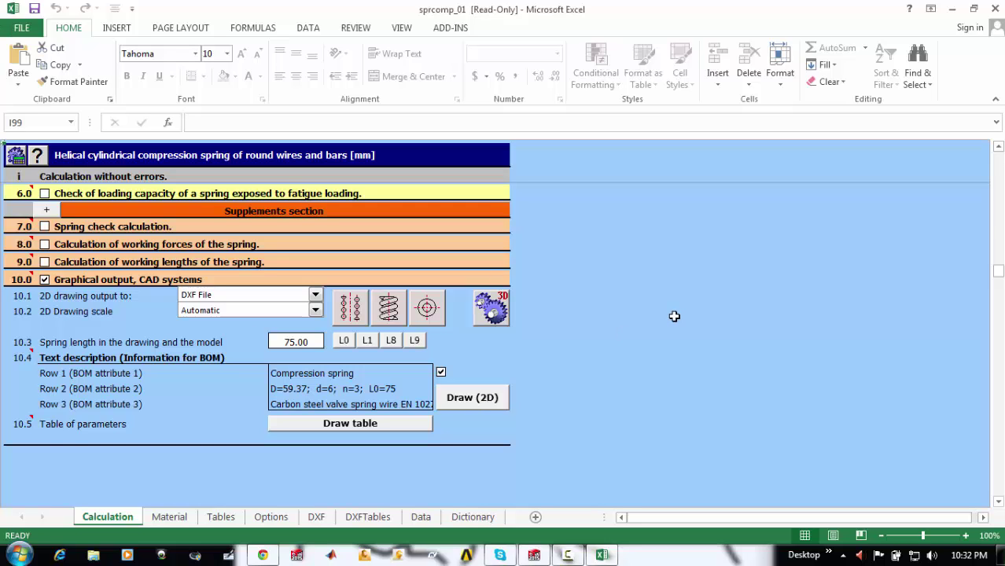
Insert the compression spring into SOLIDWORKS as a 3D part
left_click(499, 314)
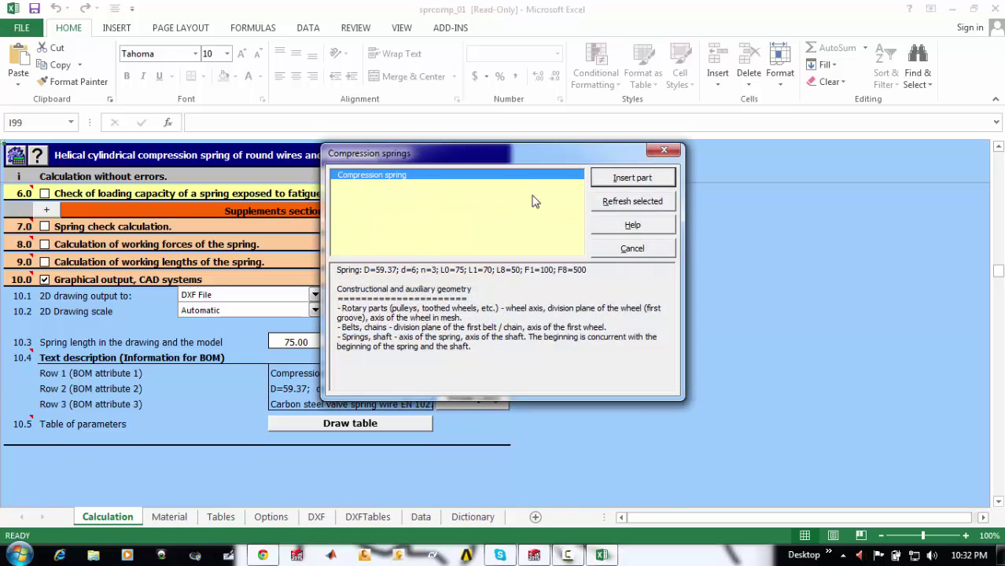
left_click(621, 179)
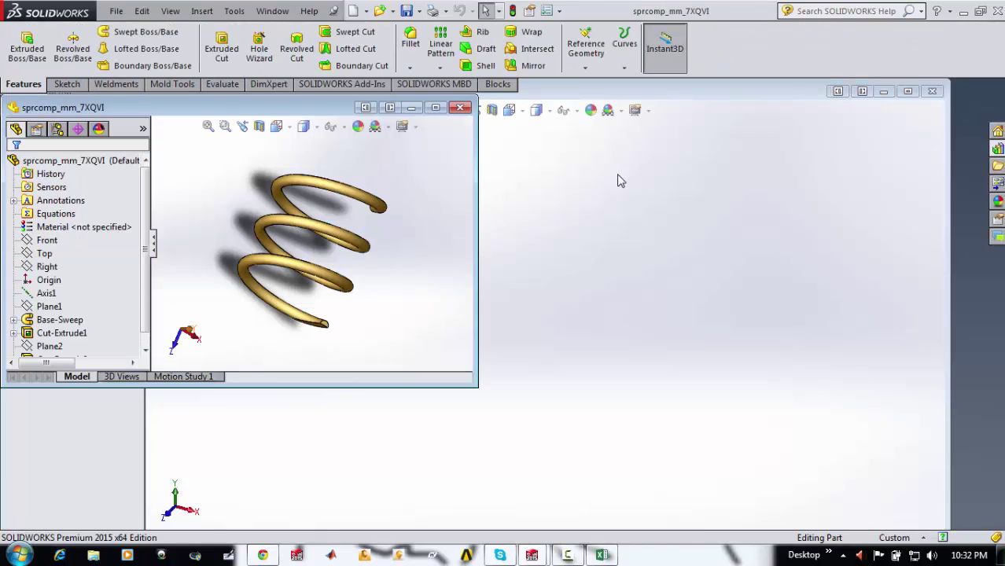
Maximize the spring part, orbit it to a tilted side view, then restore and minimize it
left_click(435, 107)
middle_click_drag(661, 262, 611, 299)
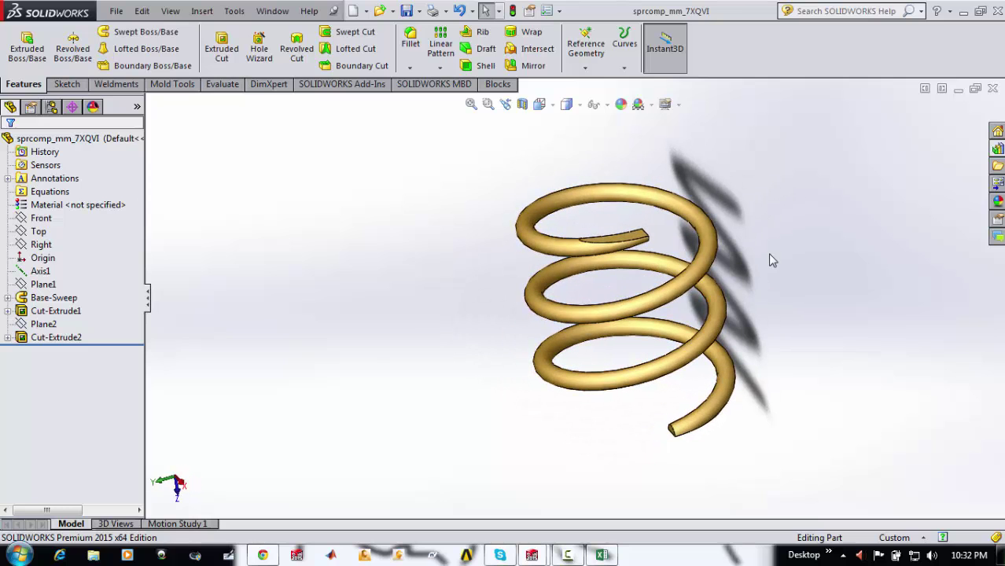
middle_click_drag(770, 260, 827, 209)
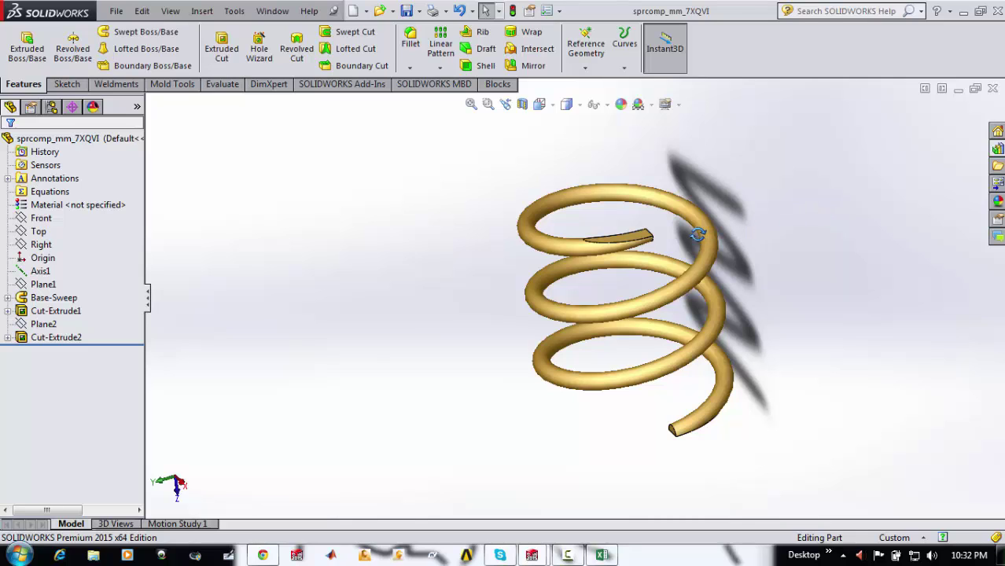
key("Up")
key("Up")
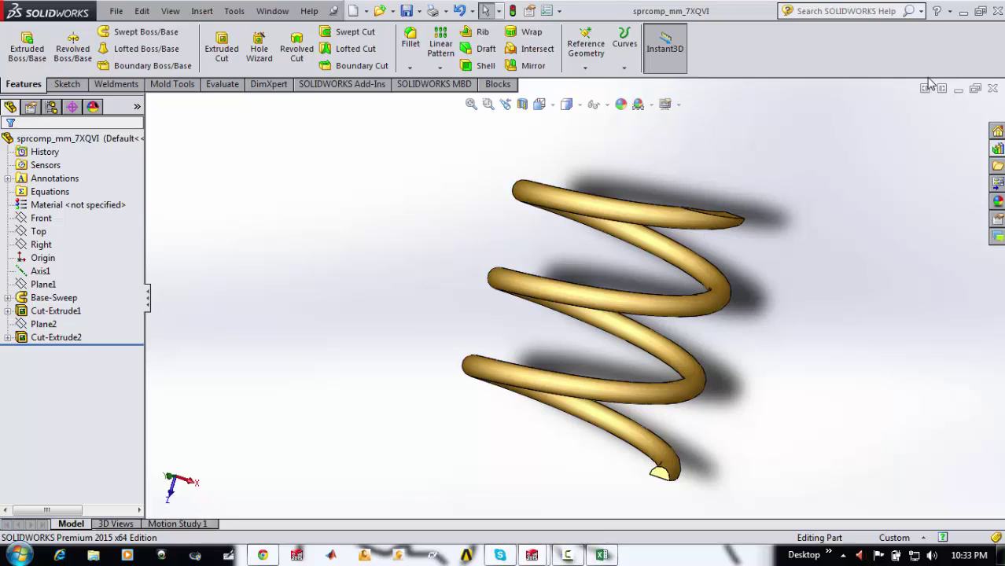
left_click(958, 89)
left_click(960, 91)
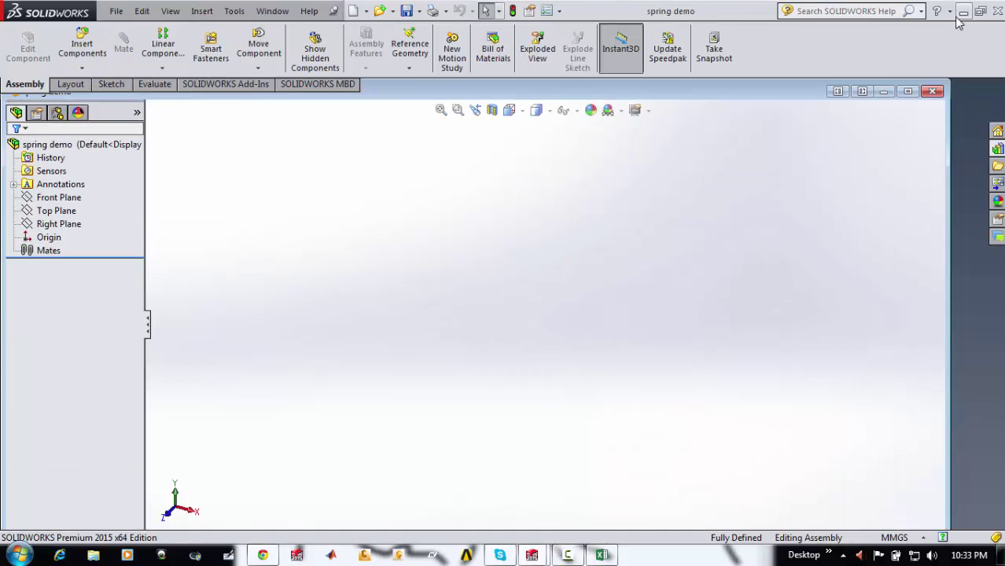
Close the spring dialog and open MITCalc Gearing > Spur Gears (Metric)
left_click(962, 12)
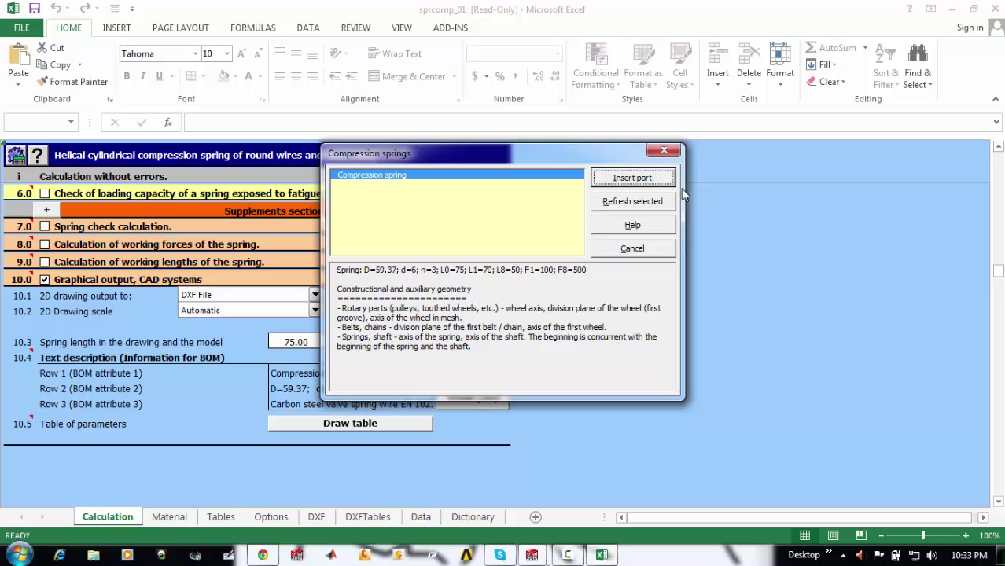
left_click(664, 150)
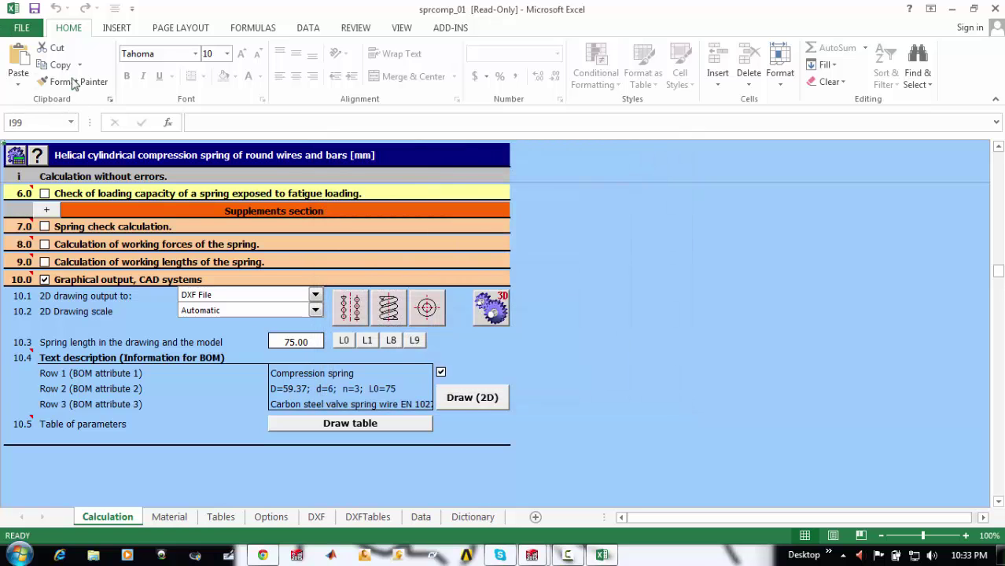
left_click(448, 31)
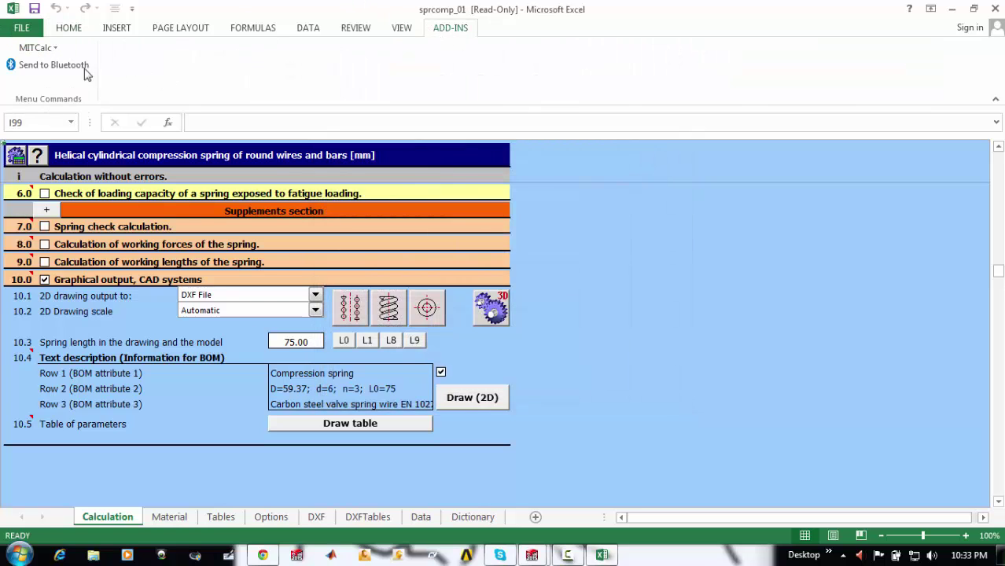
left_click(43, 48)
mouse_move(53, 70)
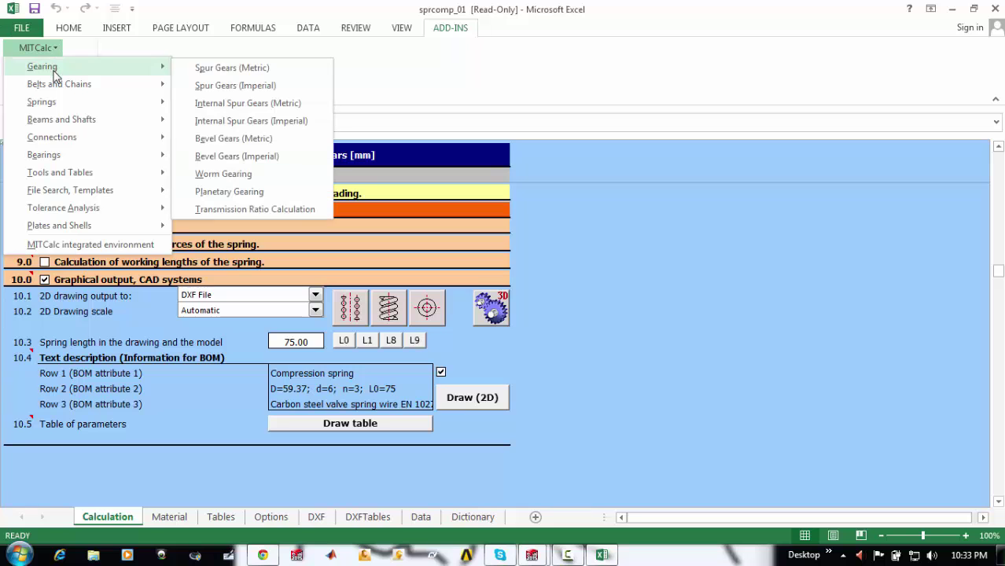
left_click(251, 70)
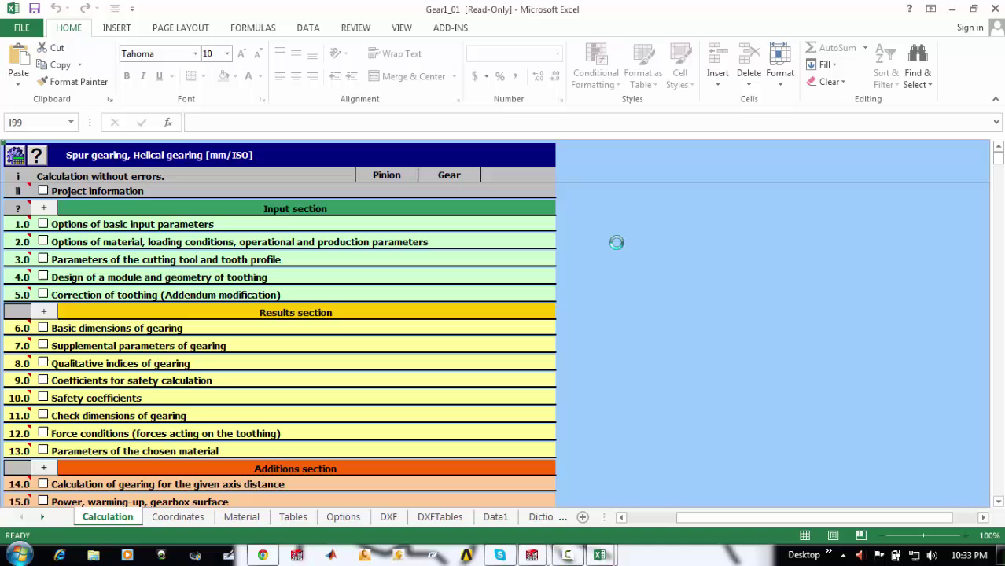
Enable section 19.0 Graphical output and insert the spur gearing assembly into SOLIDWORKS
scroll(615, 240, "down", 1)
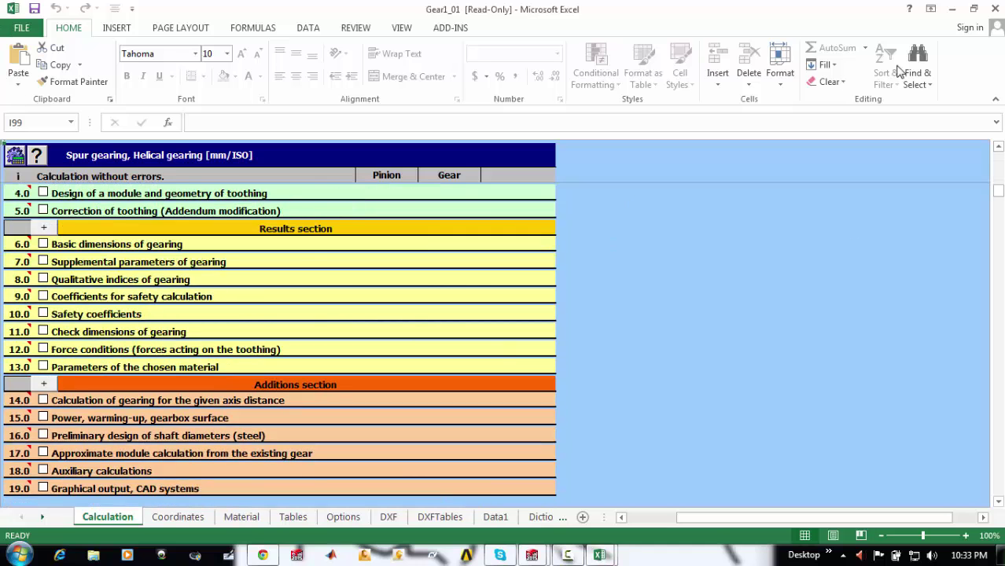
scroll(952, 236, "down", 3)
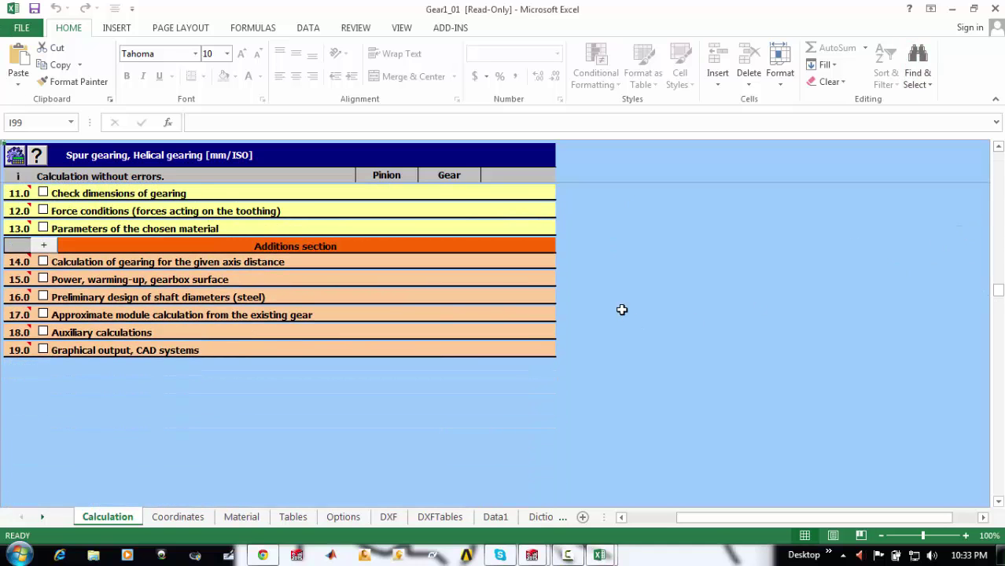
left_click(43, 350)
scroll(590, 384, "down", 1)
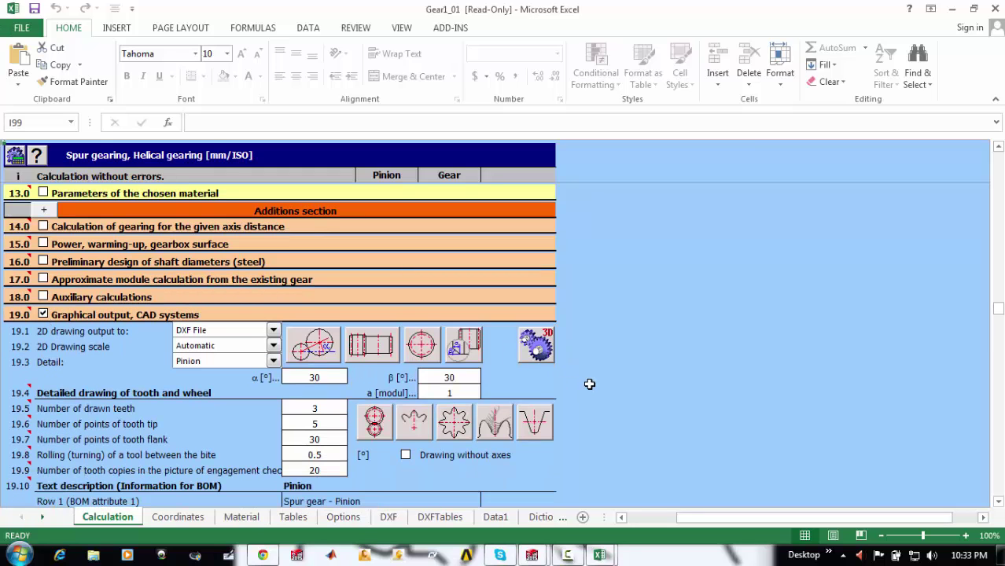
left_click(549, 355)
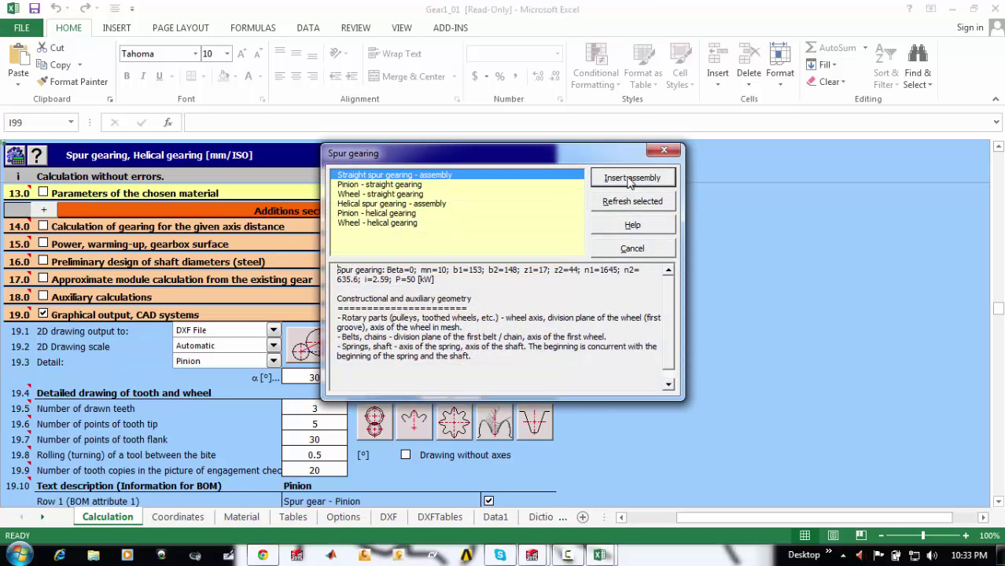
left_click(631, 179)
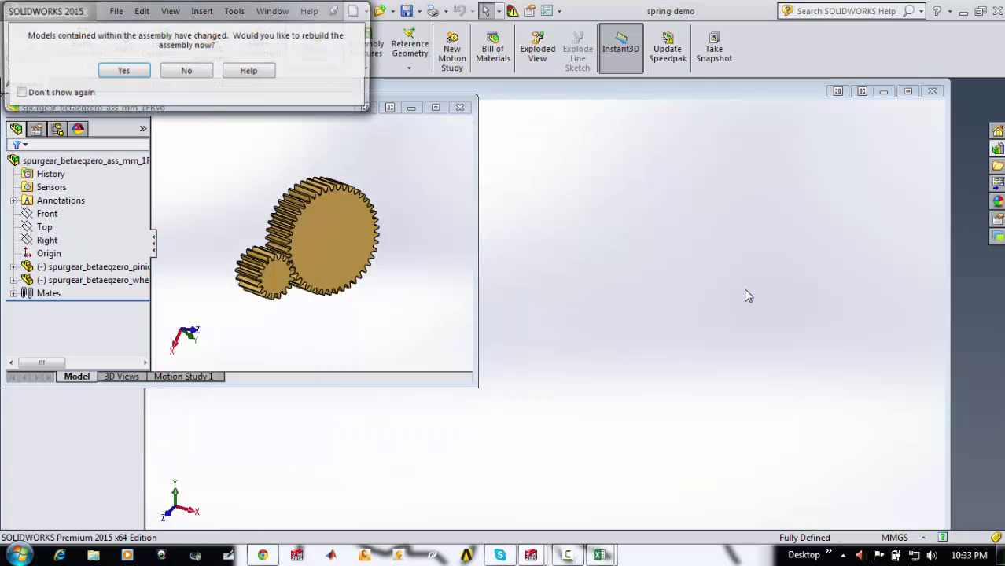
Rebuild the gear assembly, maximize and orbit it face-on, then minimize SOLIDWORKS
left_click(127, 71)
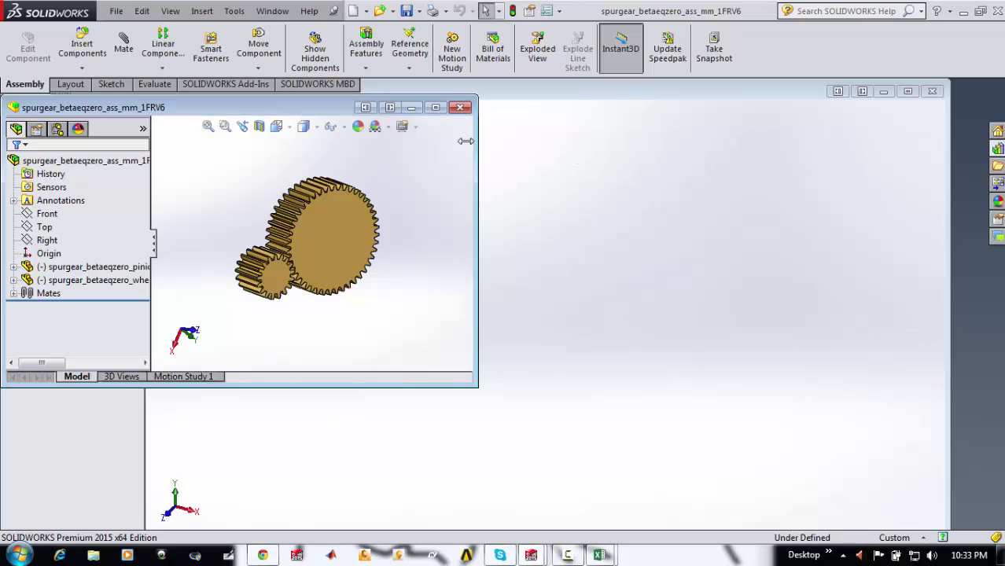
left_click(436, 107)
middle_click_drag(855, 322, 793, 238)
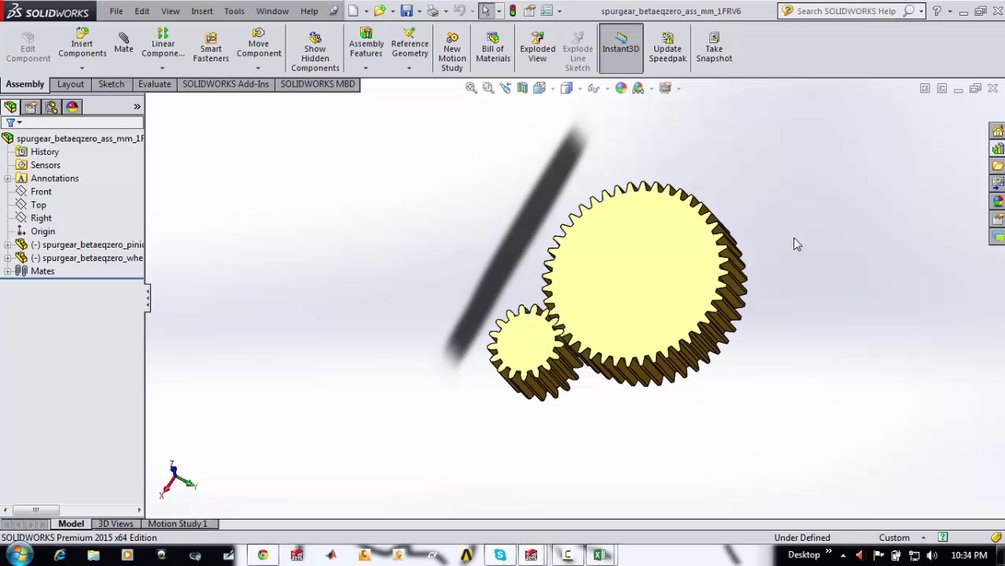
left_click(963, 12)
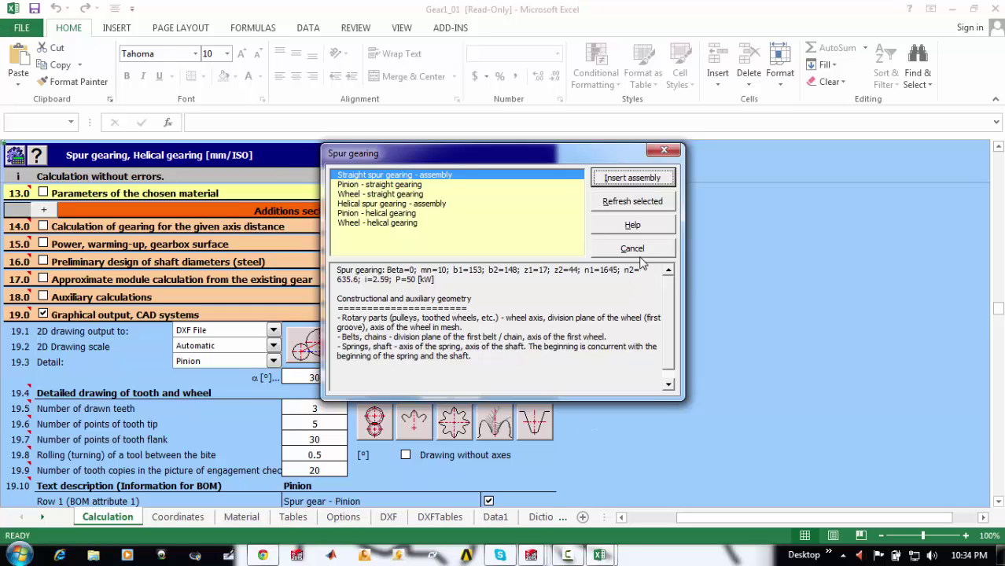
Close the Spur gearing dialog and minimize the Gear1_01 and sprcomp_01 workbooks
left_click(667, 146)
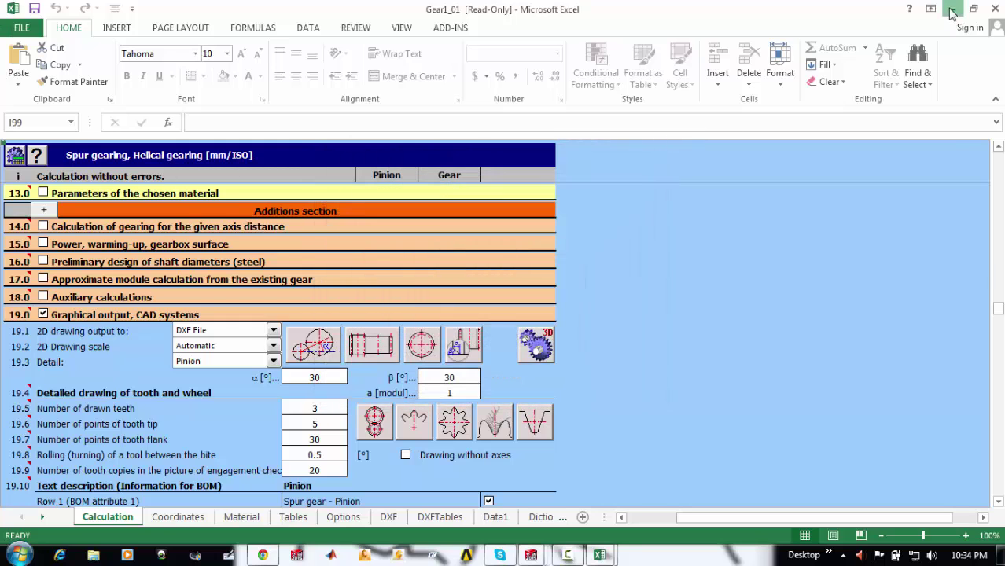
left_click(951, 9)
left_click(953, 11)
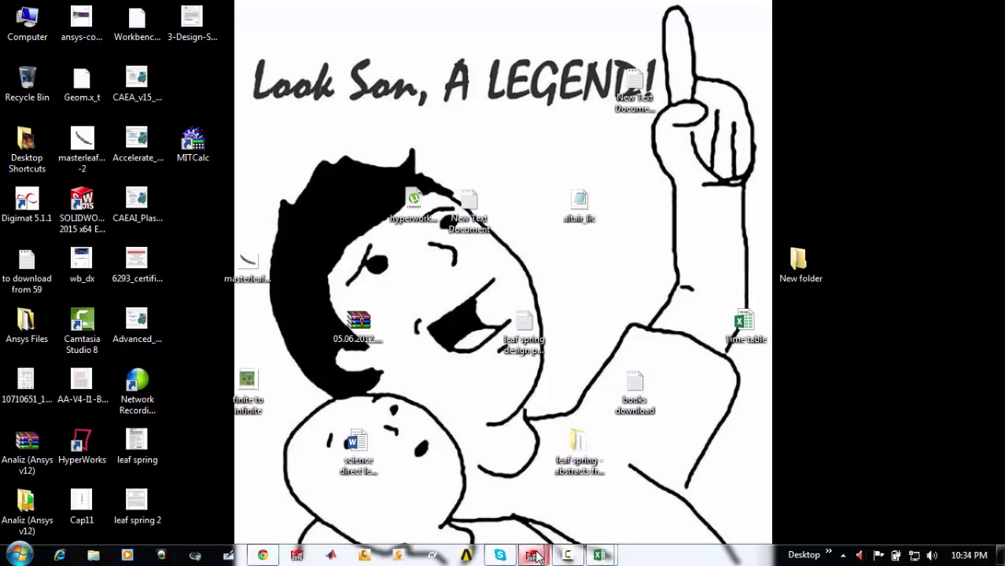
Return to the spurgear_betaeqzero assembly in SOLIDWORKS and orbit the meshed gear pair
mouse_move(531, 555)
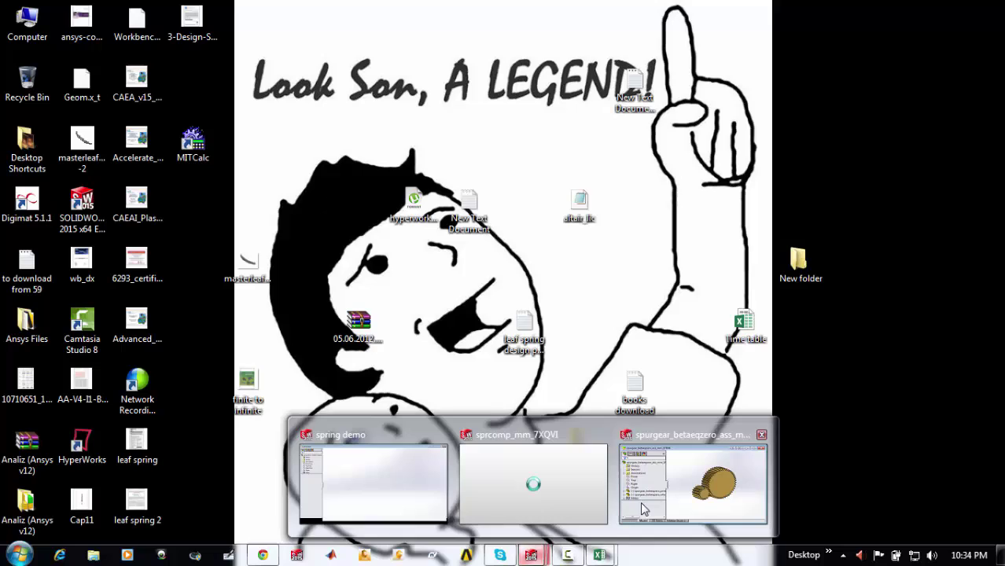
key("alt+Tab")
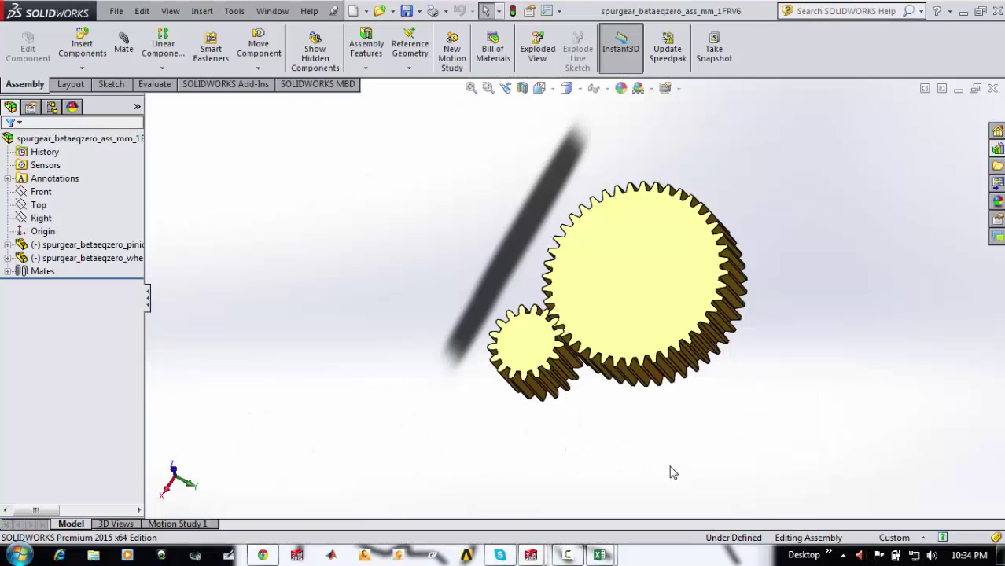
middle_click_drag(606, 325, 641, 394)
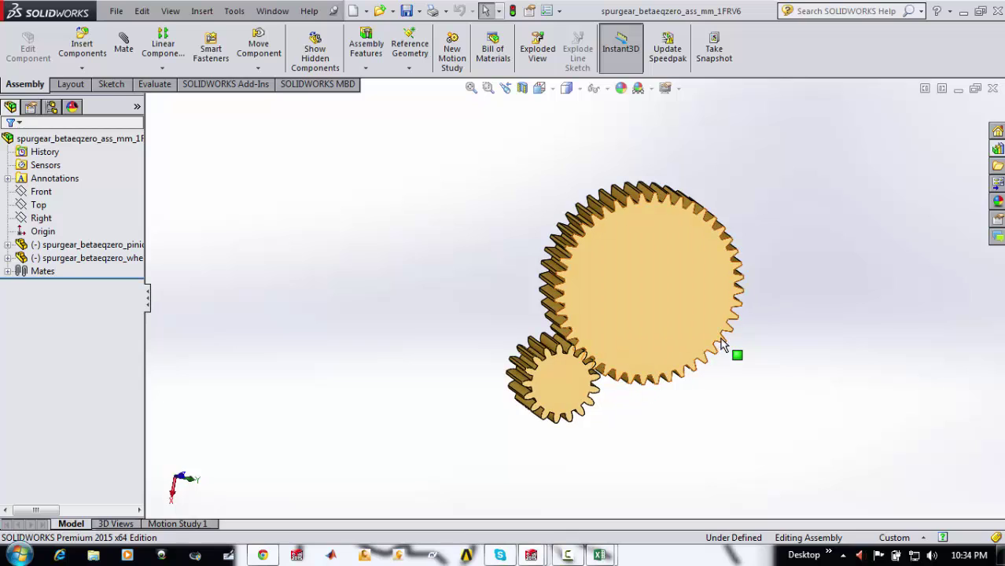